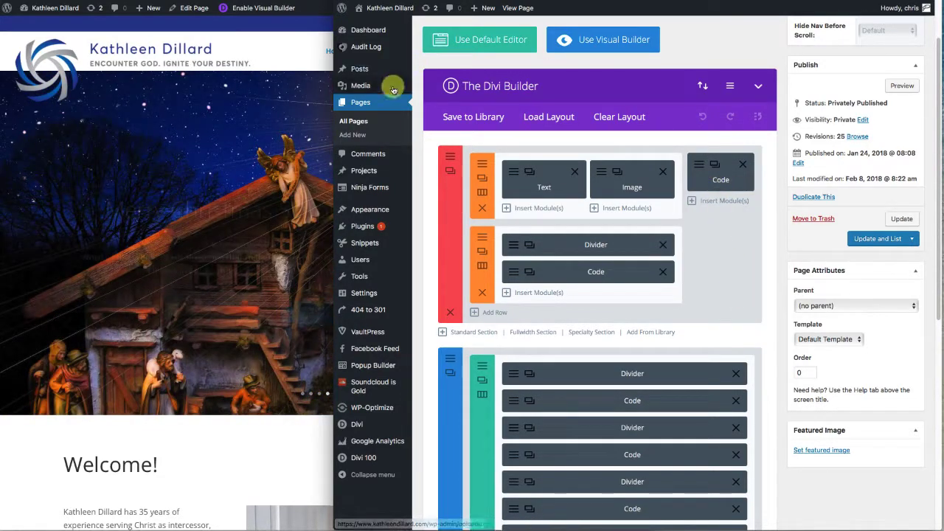
Start a new WordPress page titled 'Test'
left_click(352, 136)
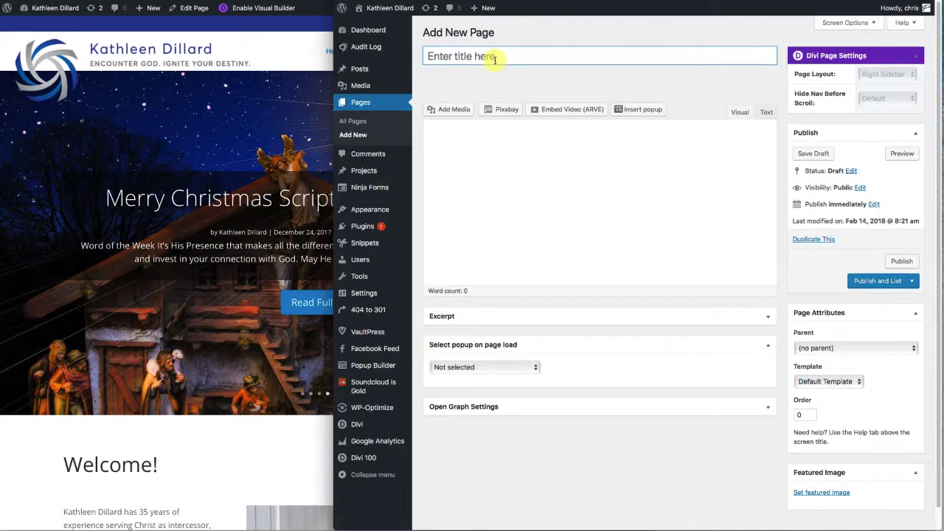
left_click(473, 56)
type("Test")
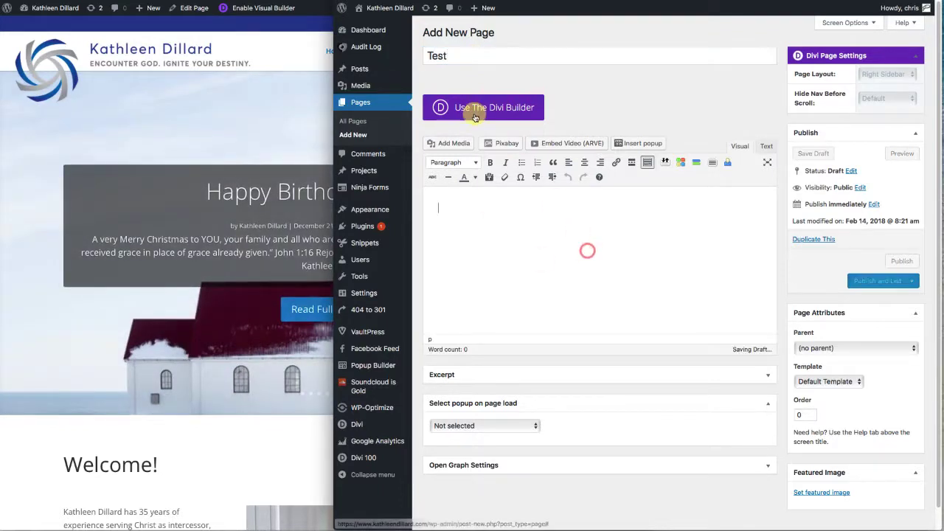
Switch the page to the Divi Builder and add a right-sidebar specialty section
left_click(475, 105)
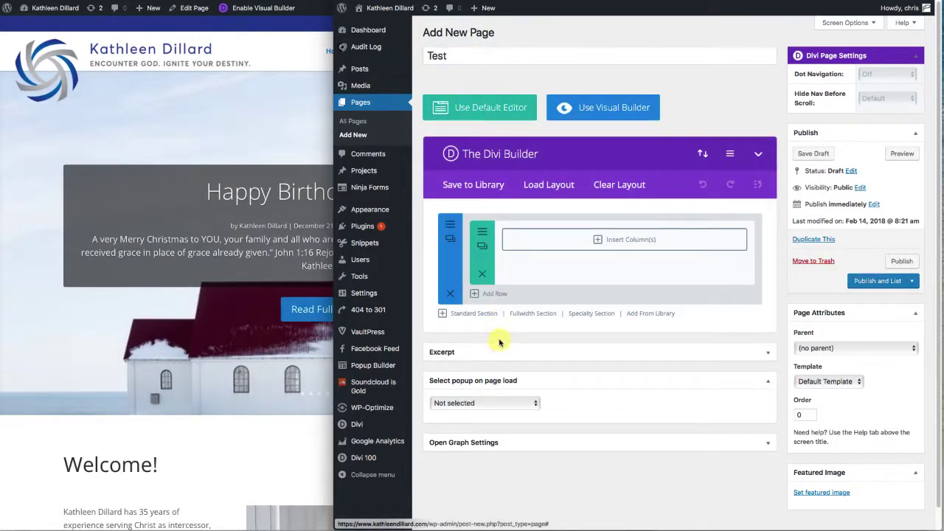
left_click(590, 314)
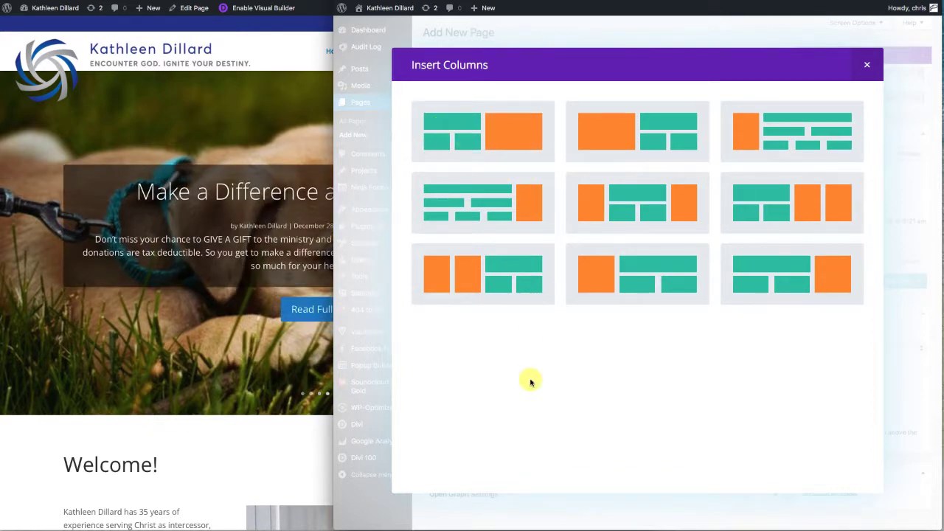
left_click(524, 200)
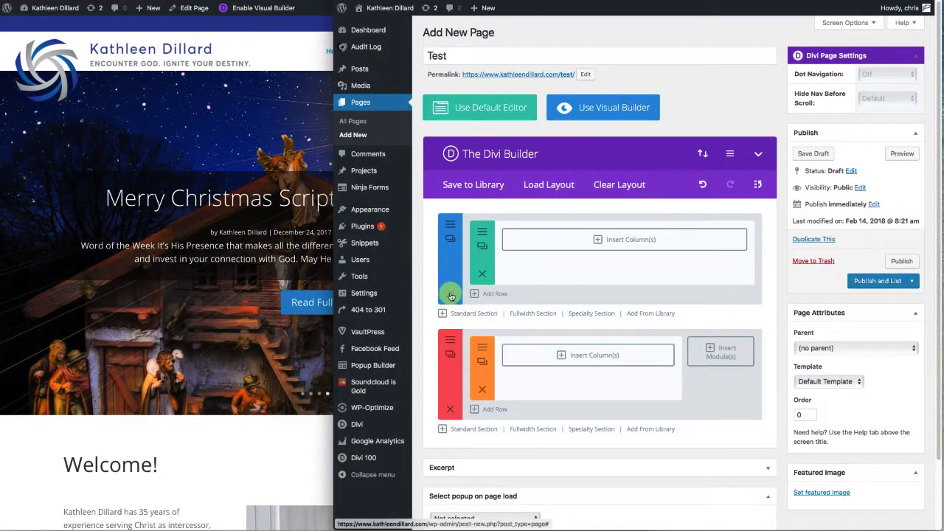
Delete the empty default section and give the specialty section's main row one full-width column
left_click(450, 295)
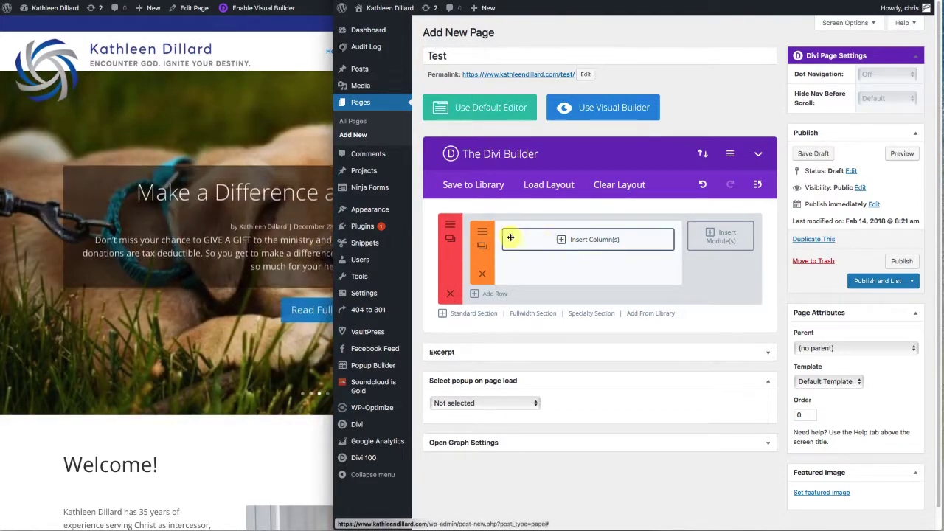
left_click(585, 241)
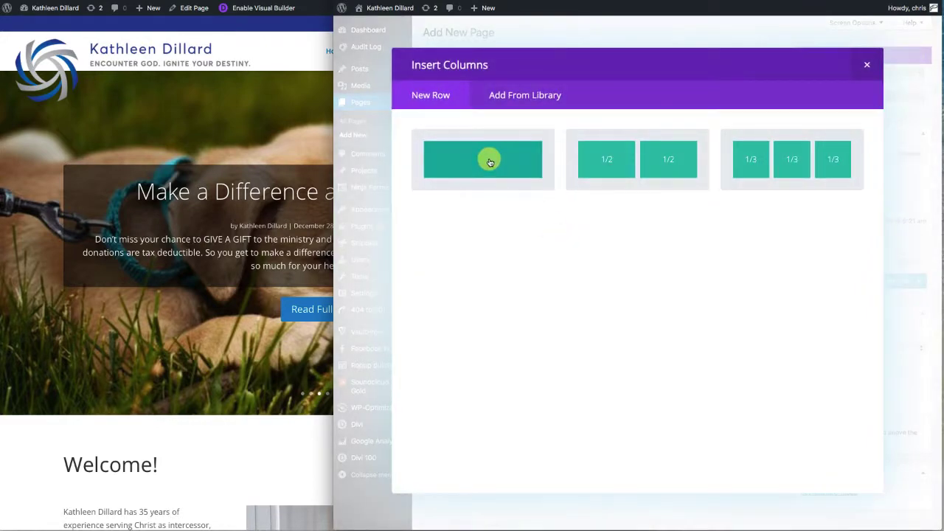
left_click(490, 160)
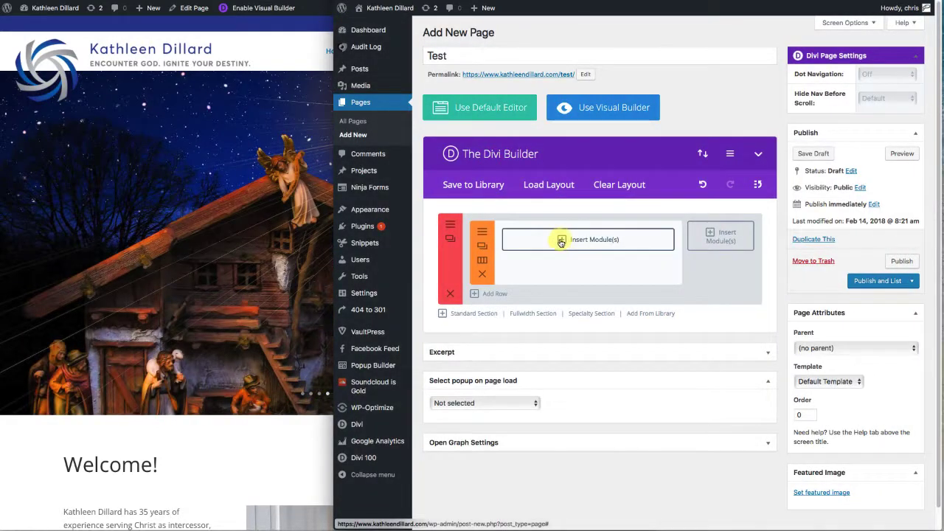
Add a Text module holding the pasted second Lorem Ipsum paragraph, then save it
left_click(561, 240)
scroll(546, 280, "down", 5)
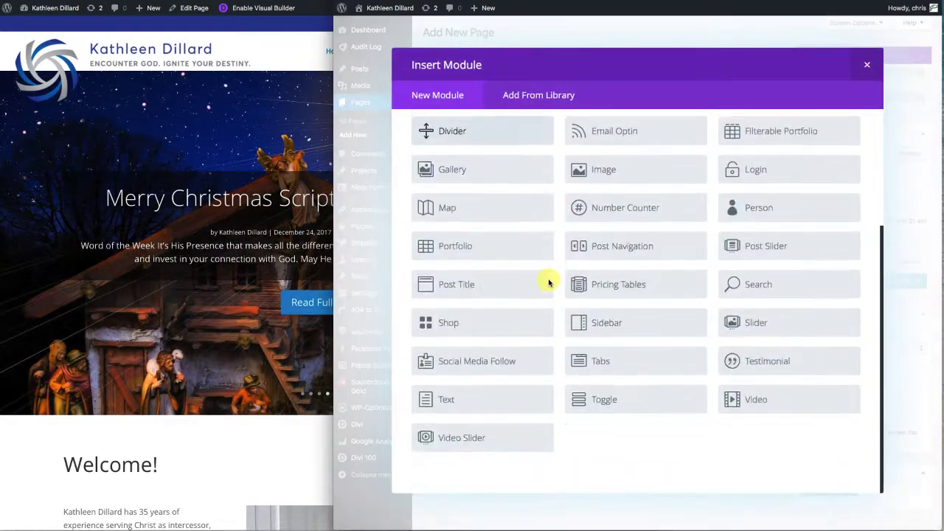
left_click(448, 411)
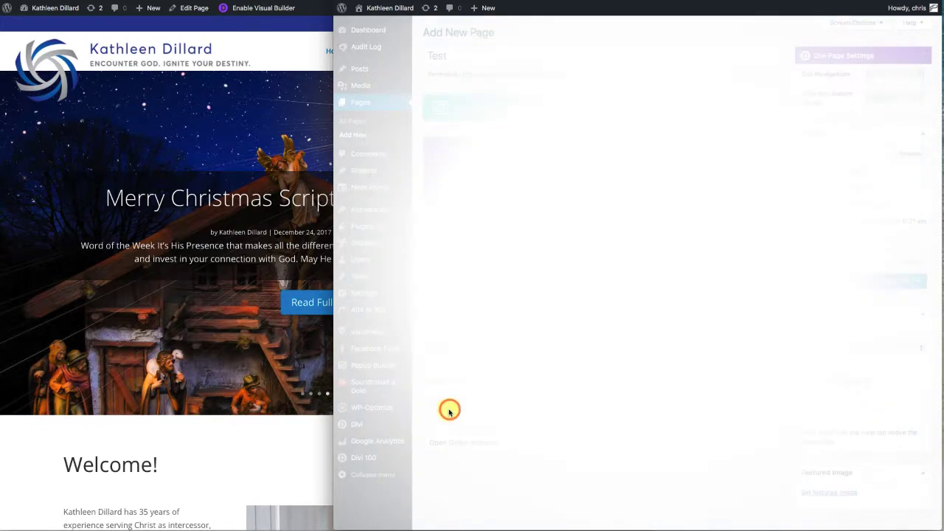
key("alt+Tab")
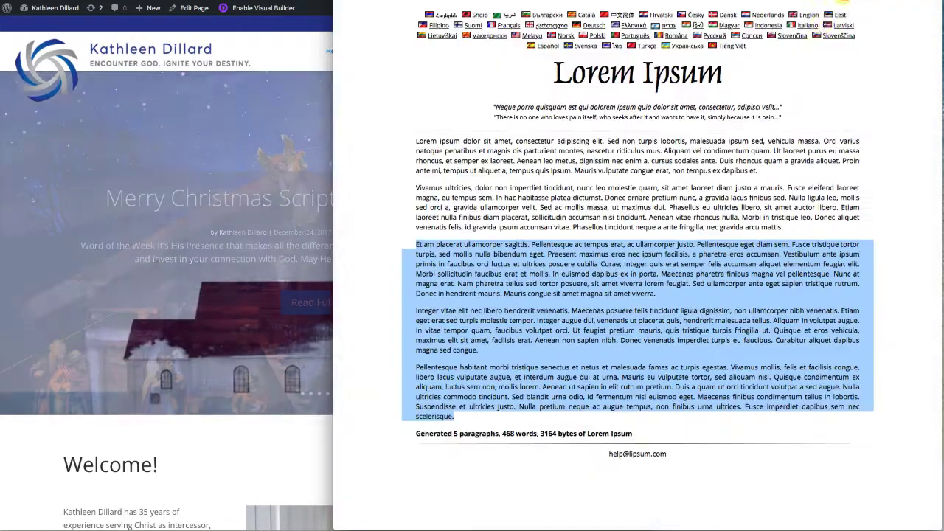
left_click(429, 175)
left_click_drag(415, 189, 786, 225)
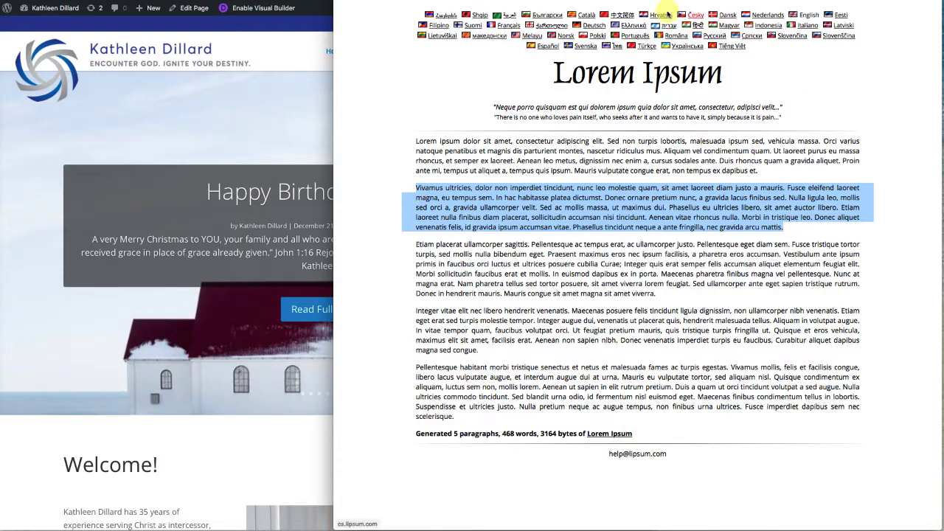
key("alt+Tab")
left_click(442, 293)
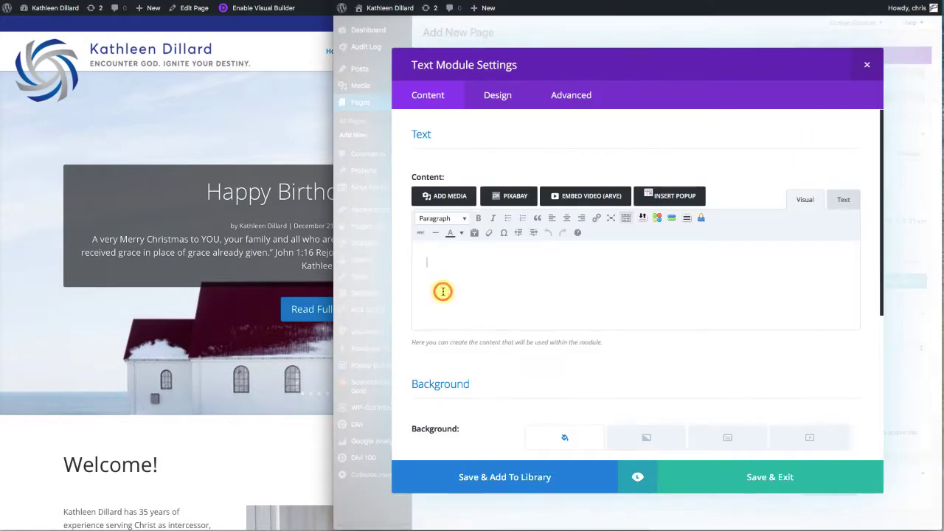
key("ctrl+v")
left_click(775, 476)
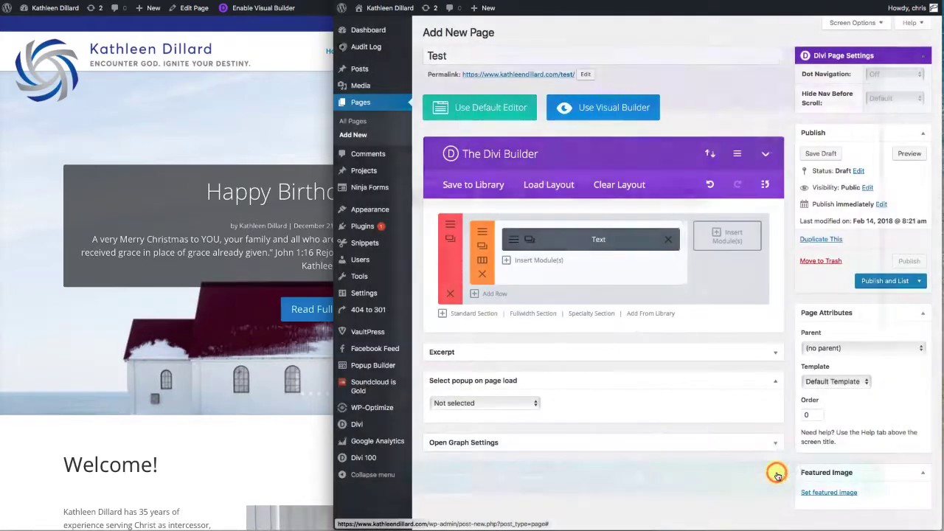
Publish the Test page and open it on the live site
left_click(901, 262)
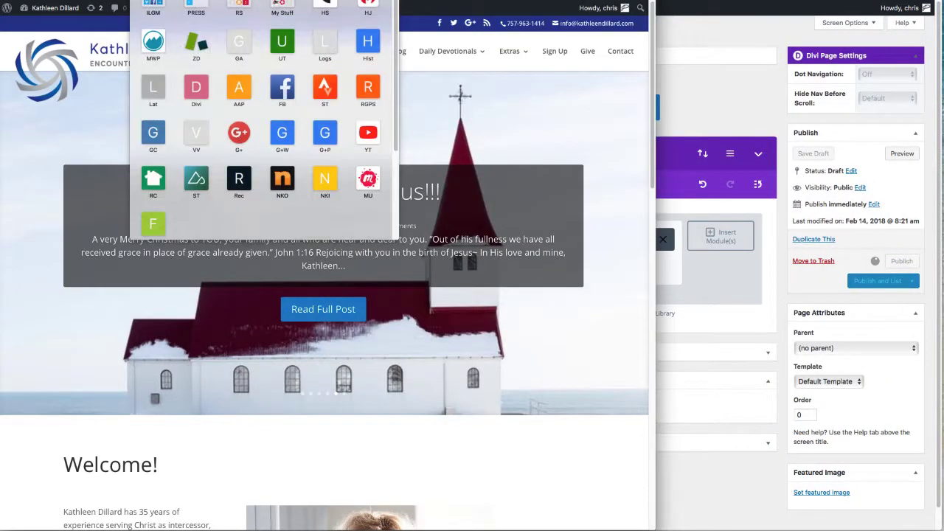
type("k")
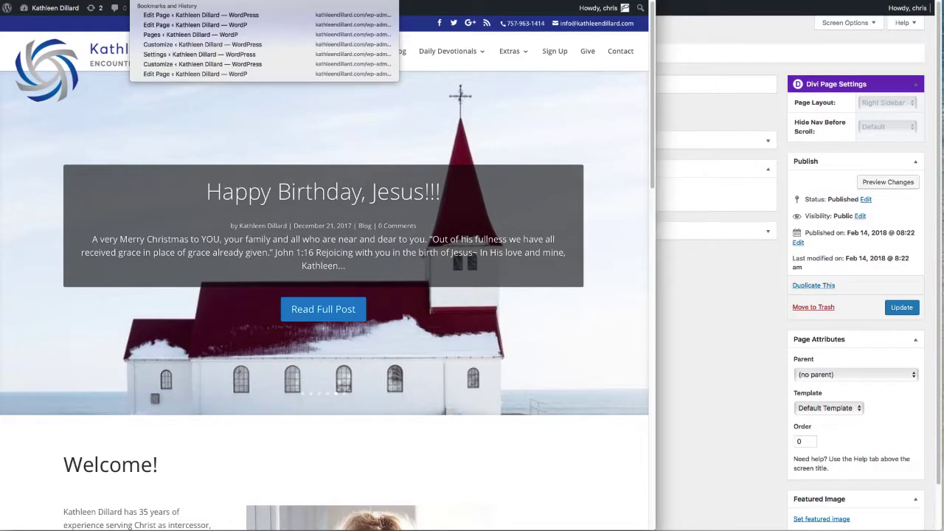
key("Escape")
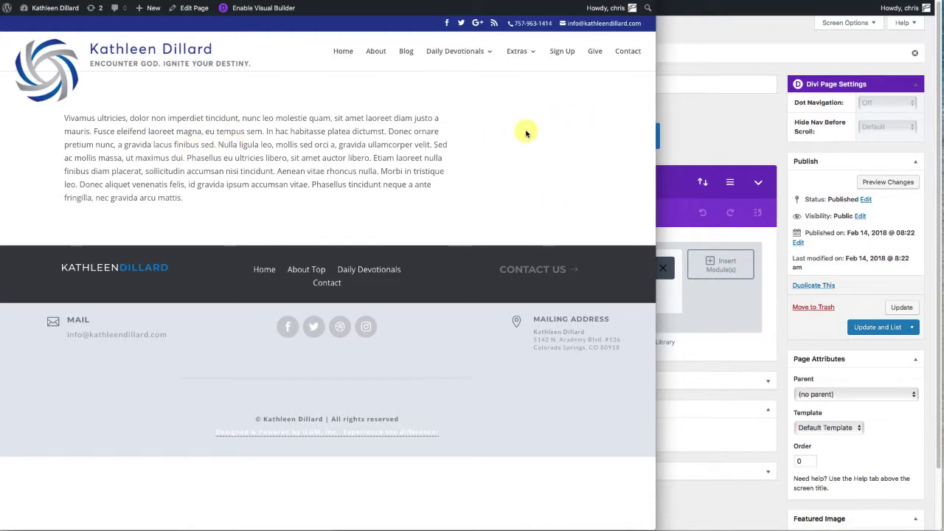
Back in the editor, add a Text module to the right sidebar column
left_click(733, 123)
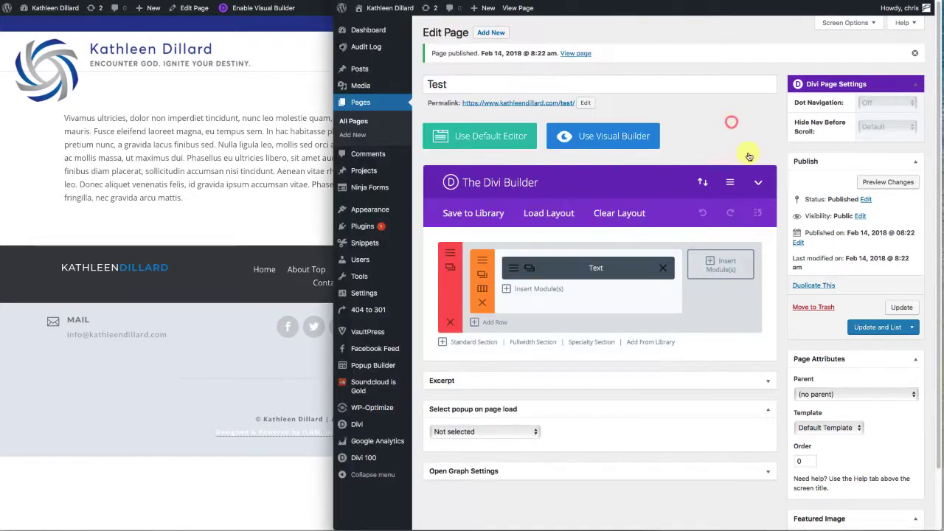
left_click(711, 262)
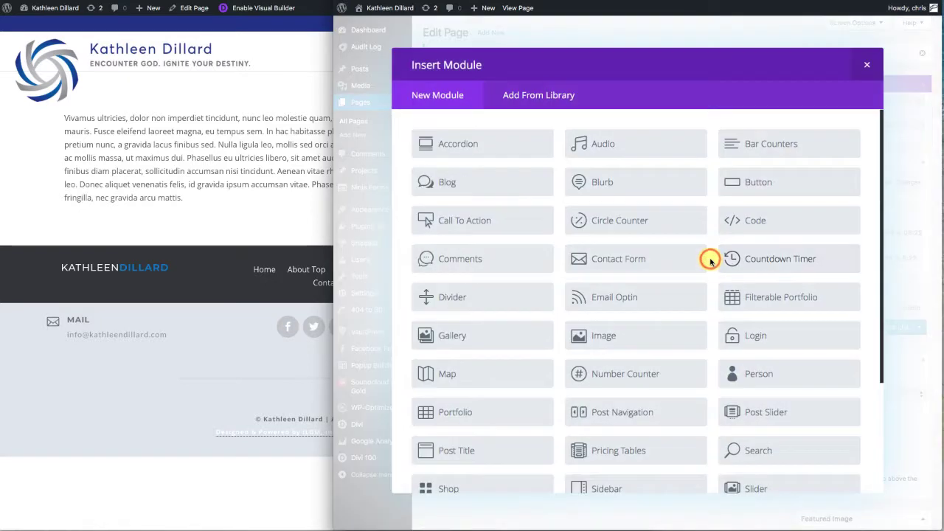
scroll(652, 303, "down", 3)
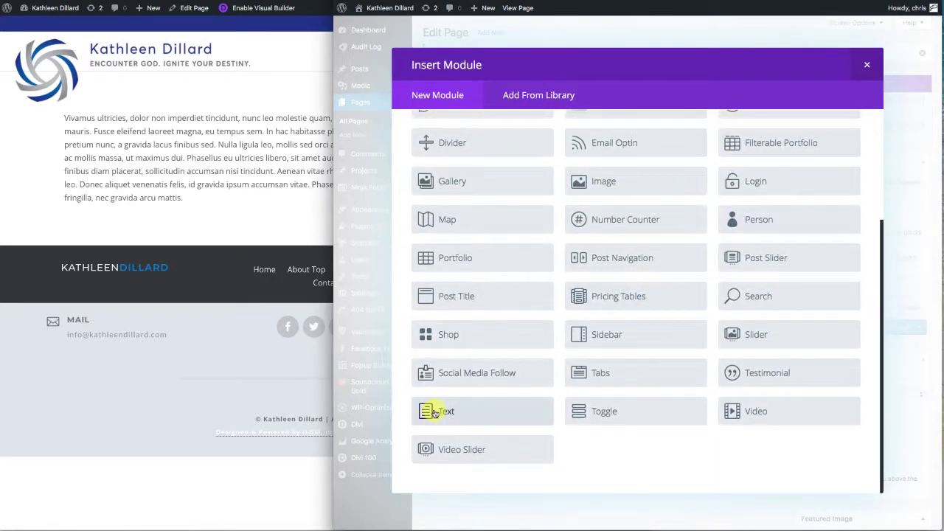
left_click(435, 411)
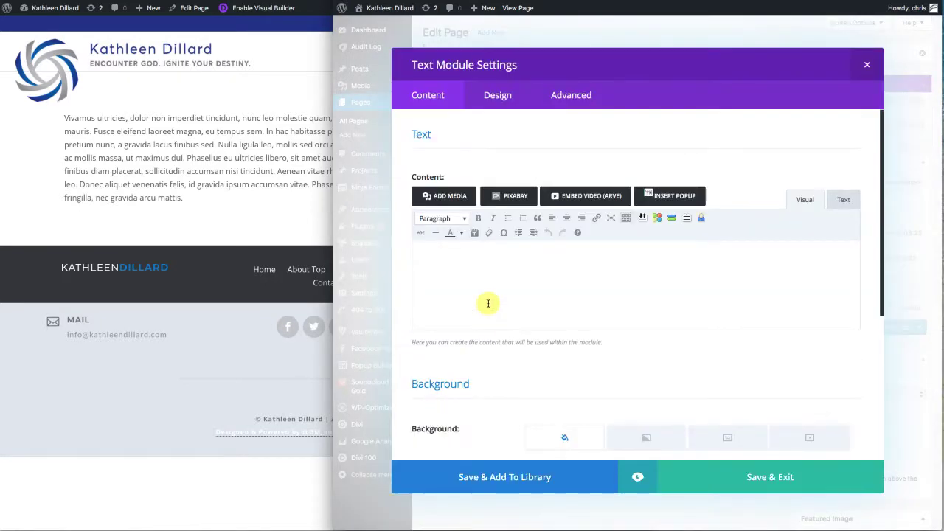
Paste the last three Lorem Ipsum paragraphs into it, save the module, and update the page
key("alt+Tab")
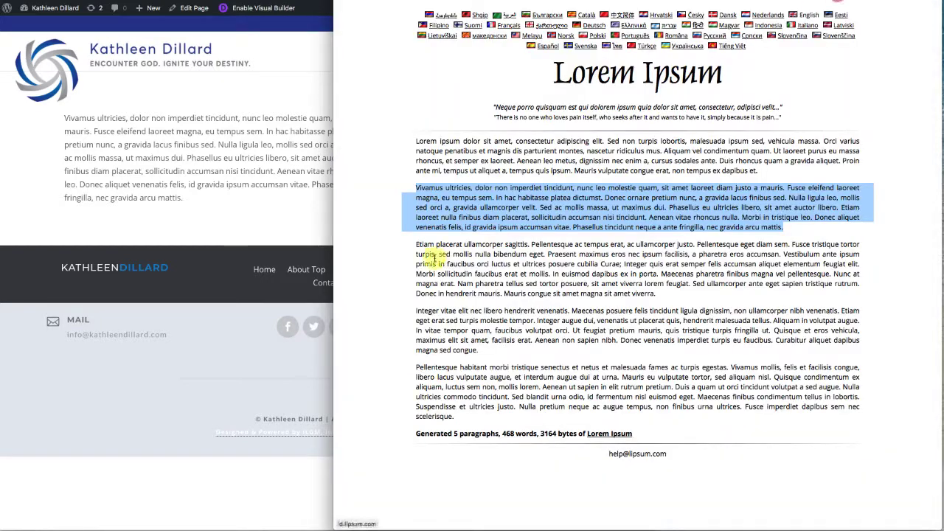
left_click_drag(415, 244, 628, 416)
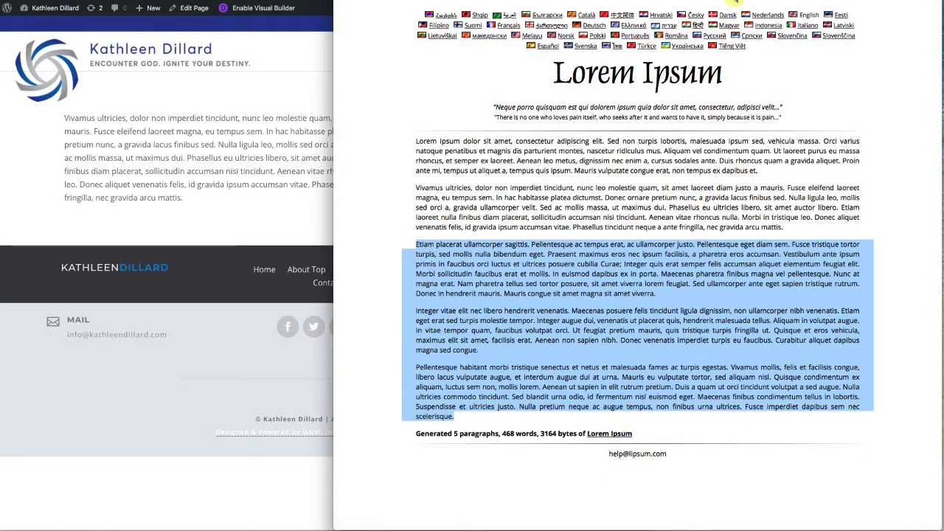
left_click(734, 3)
left_click(583, 2)
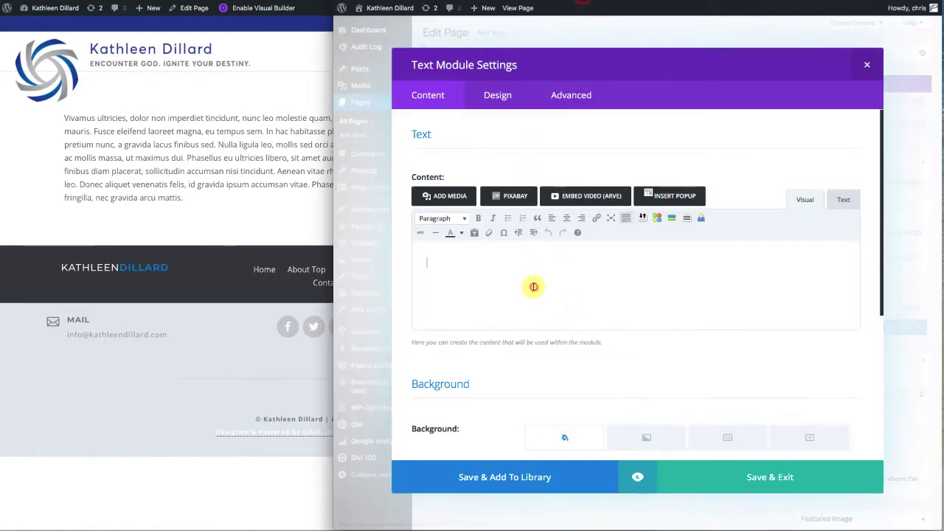
key("ctrl+v")
left_click(764, 480)
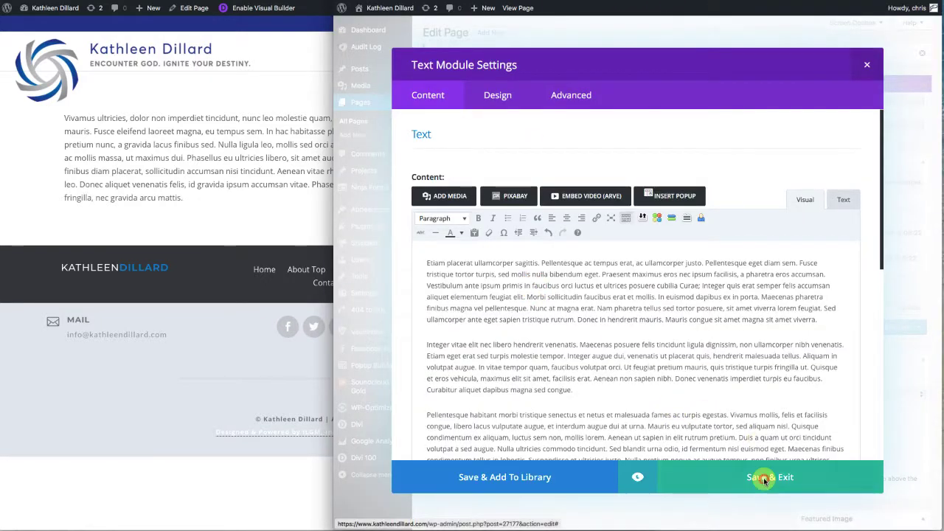
left_click(906, 306)
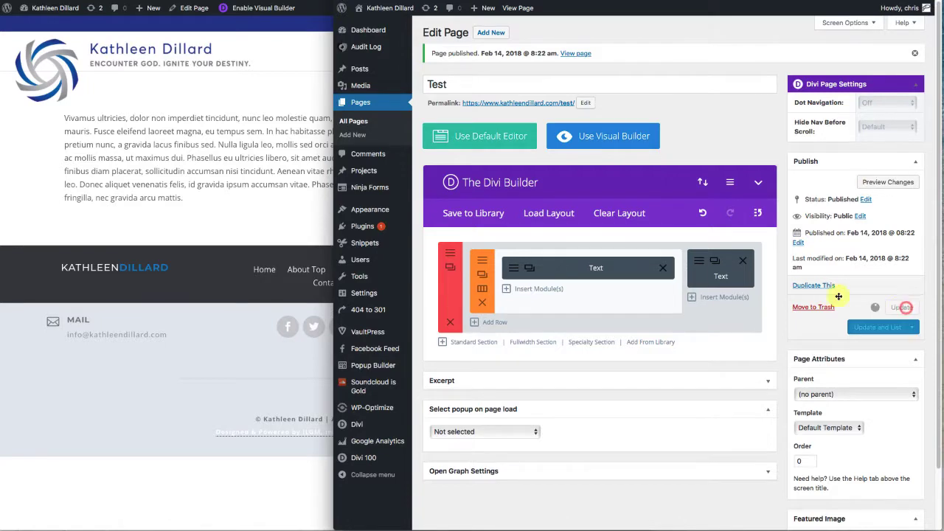
left_click(238, 205)
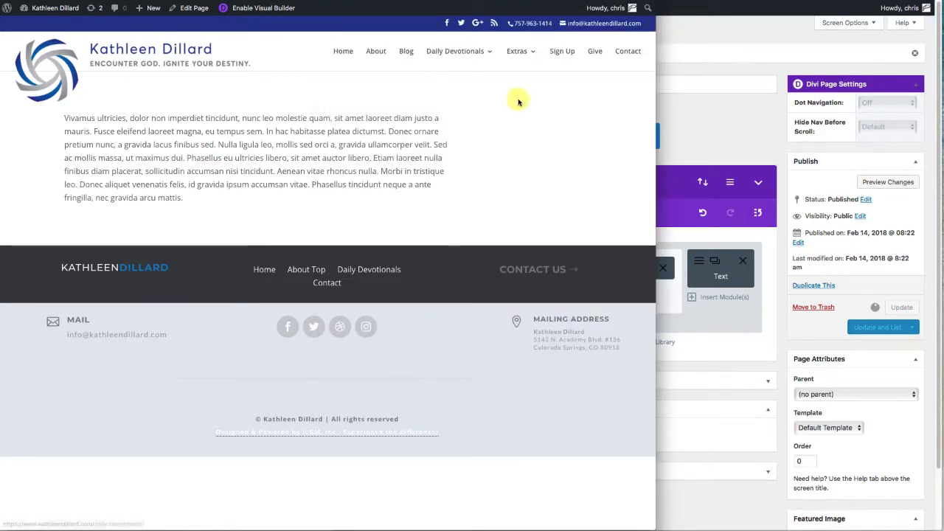
key("ctrl+r")
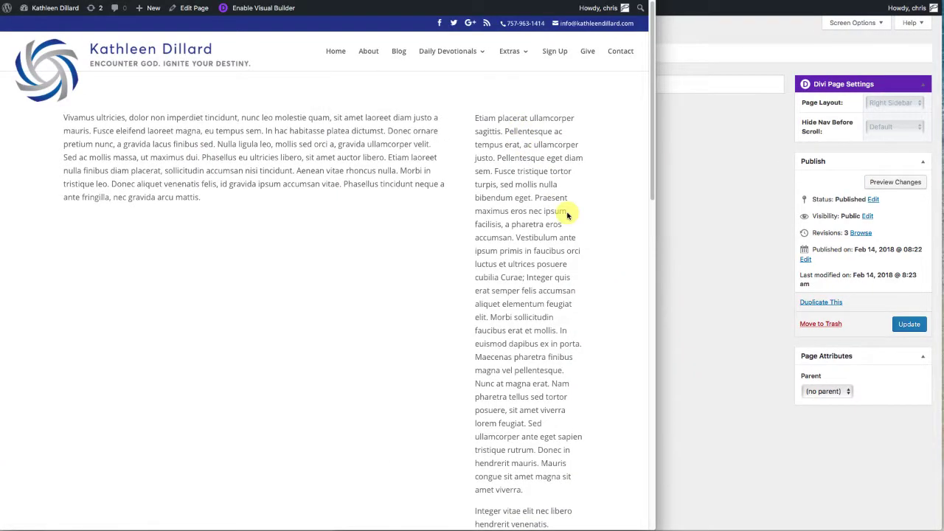
scroll(565, 214, "down", 10)
scroll(567, 211, "down", 3)
scroll(567, 212, "up", 15)
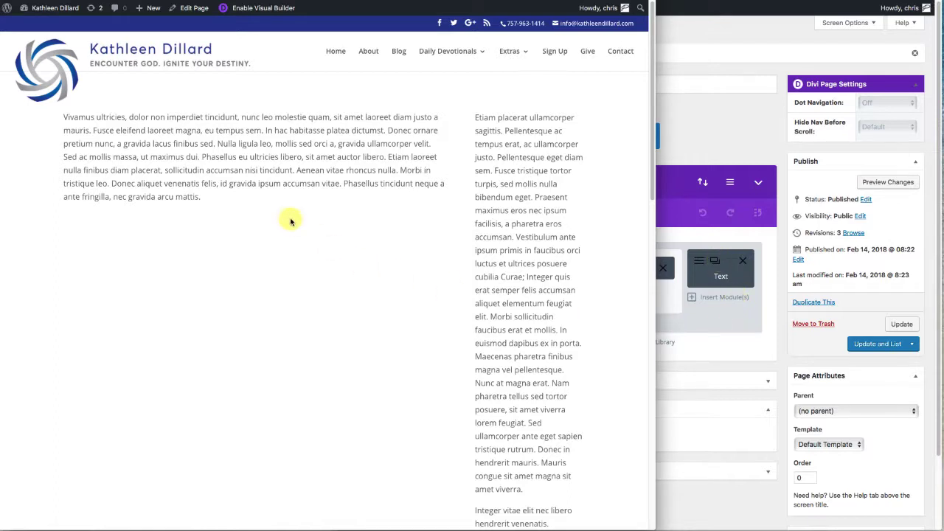
left_click(713, 143)
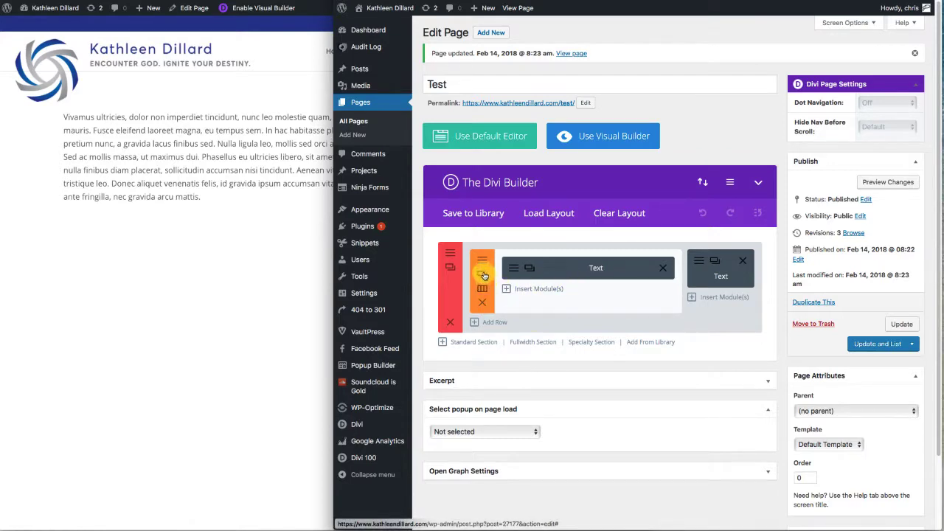
Add a 1/2 + 1/2 row whose first column holds a Text module with a pasted filler paragraph
left_click(494, 323)
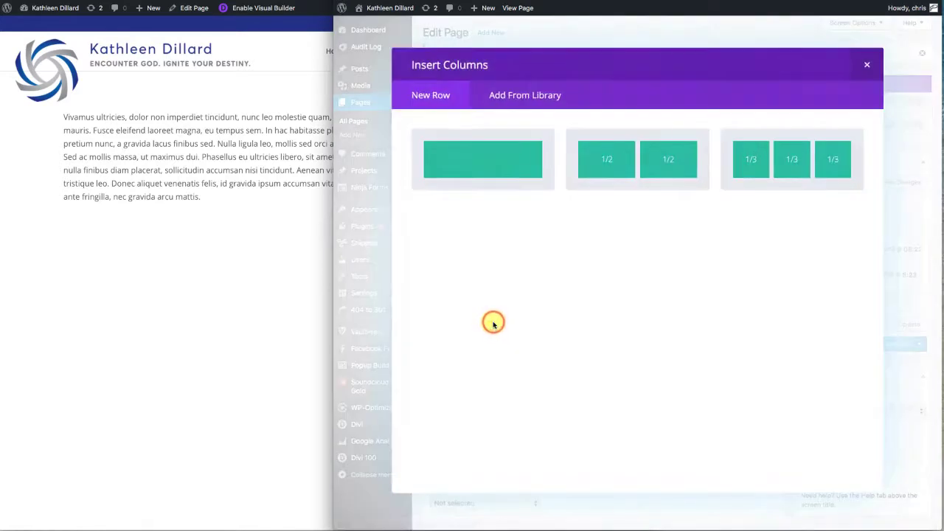
left_click(608, 157)
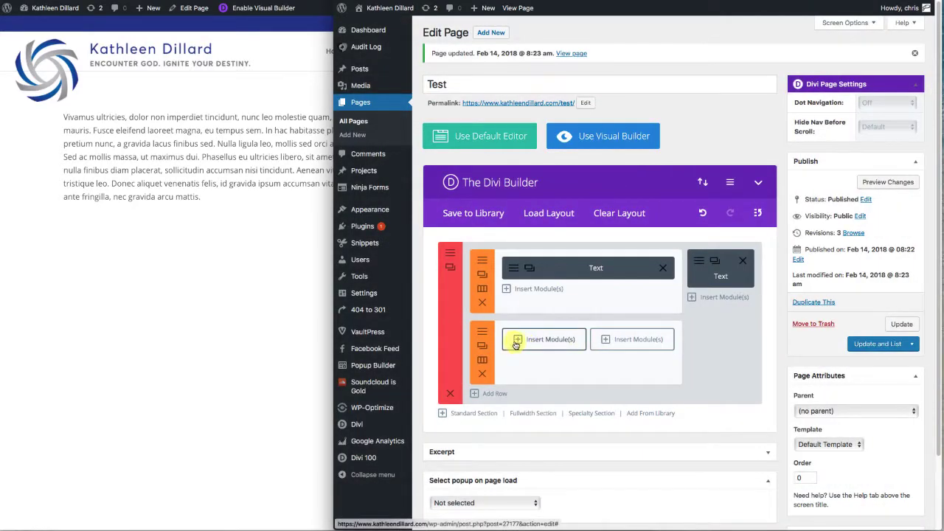
left_click(519, 340)
scroll(575, 396, "down", 4)
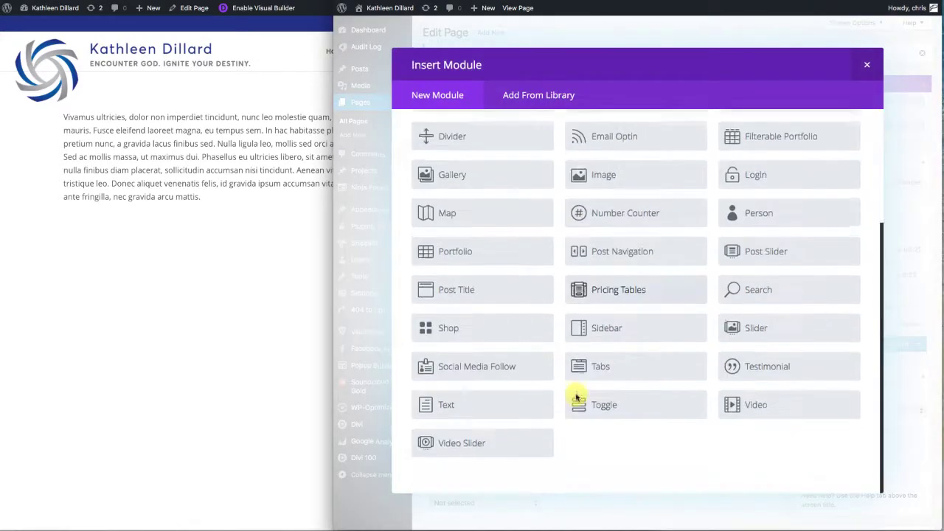
left_click(447, 412)
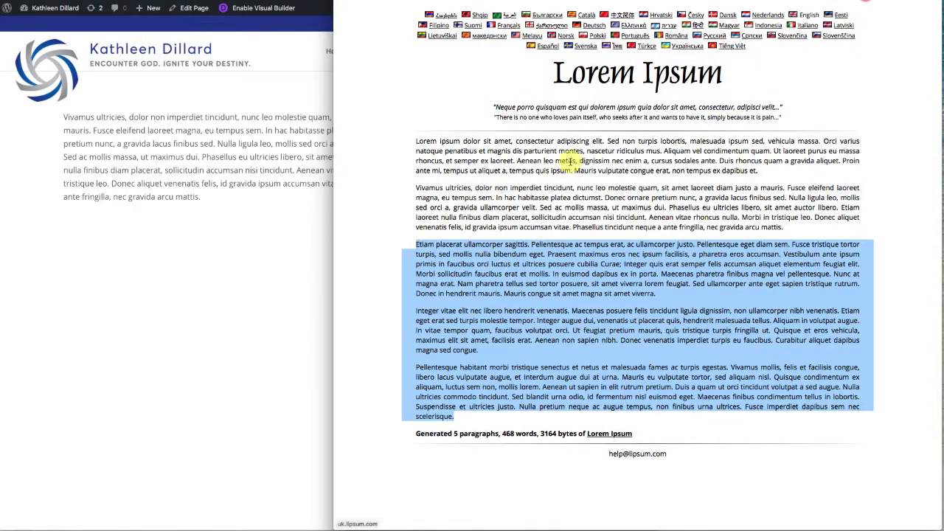
left_click(560, 163)
left_click_drag(414, 141, 514, 161)
key("ctrl+c")
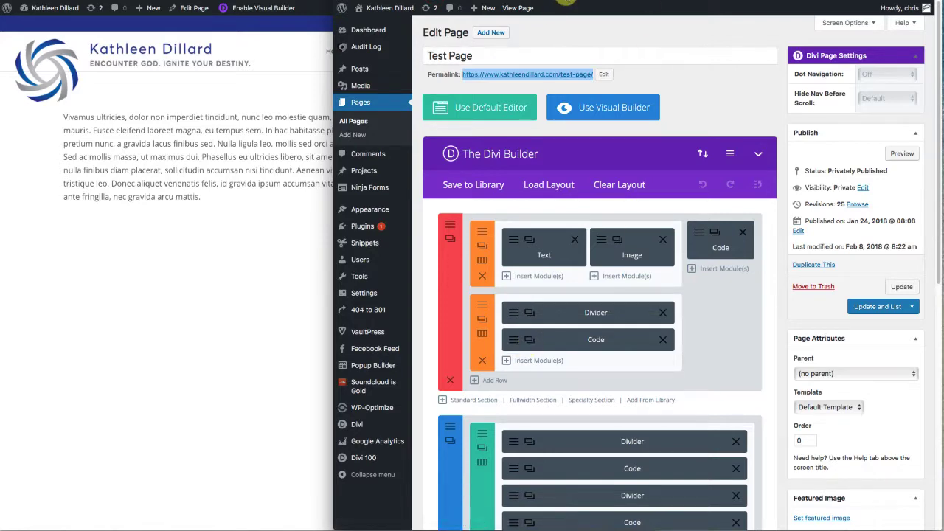
left_click(529, 239)
key("ctrl+v")
left_click(744, 478)
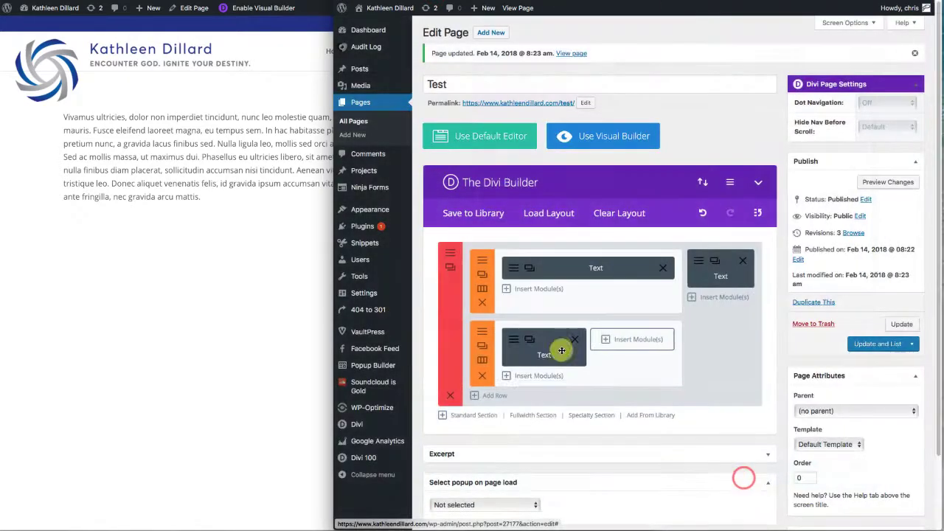
Put the dogingrass700.jpg puppy photo in the second column as an Image module
left_click(606, 340)
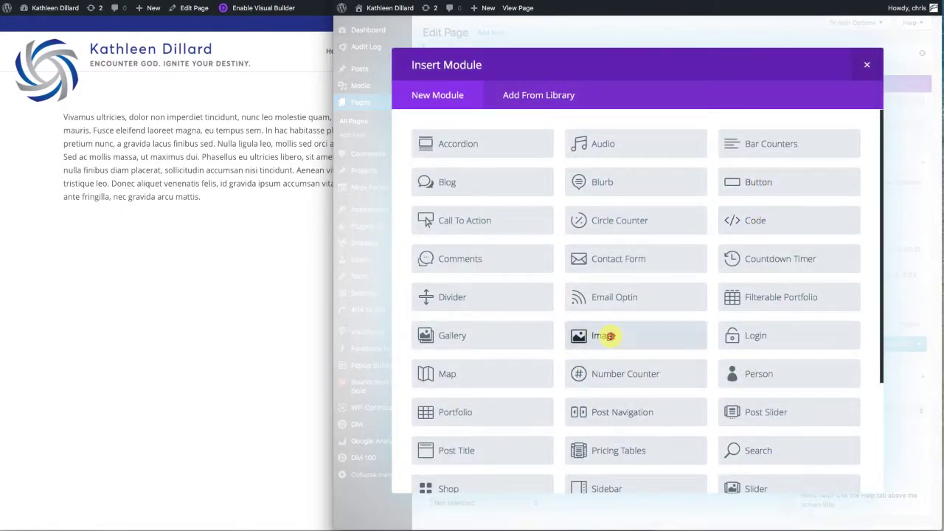
left_click(610, 335)
left_click(784, 178)
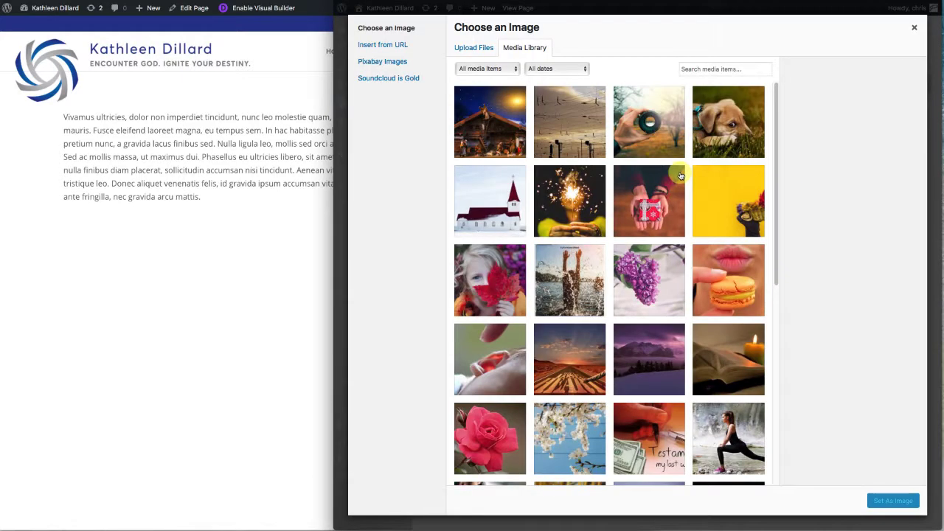
left_click(726, 119)
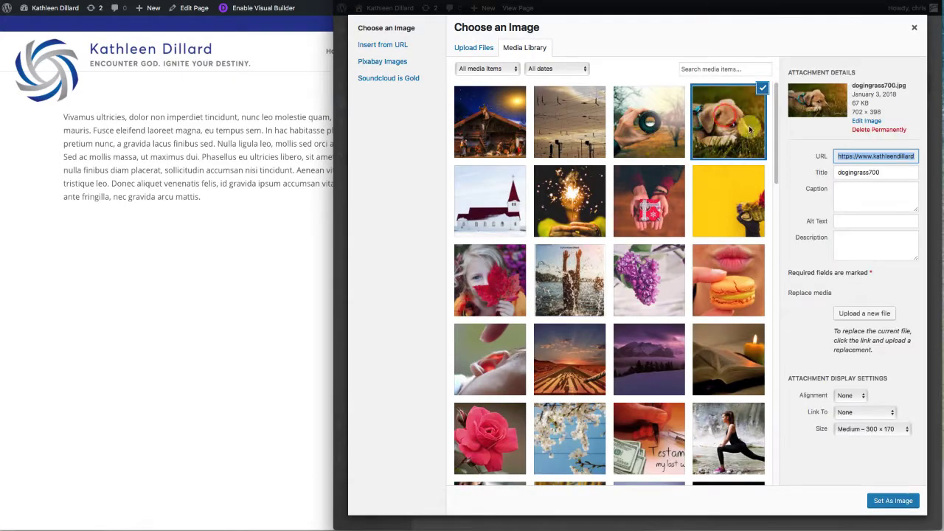
left_click(890, 501)
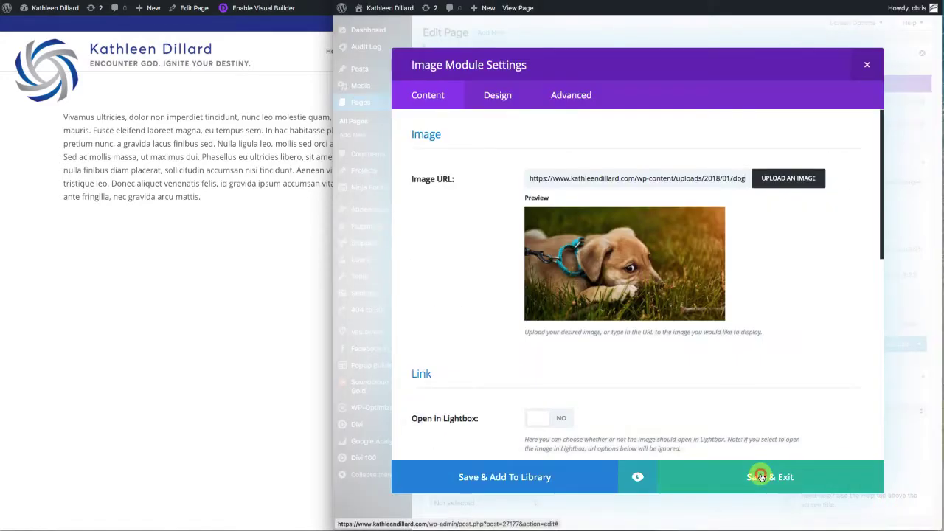
left_click(762, 478)
Update the page, scroll through the live preview, then return to the Divi editor
left_click(905, 324)
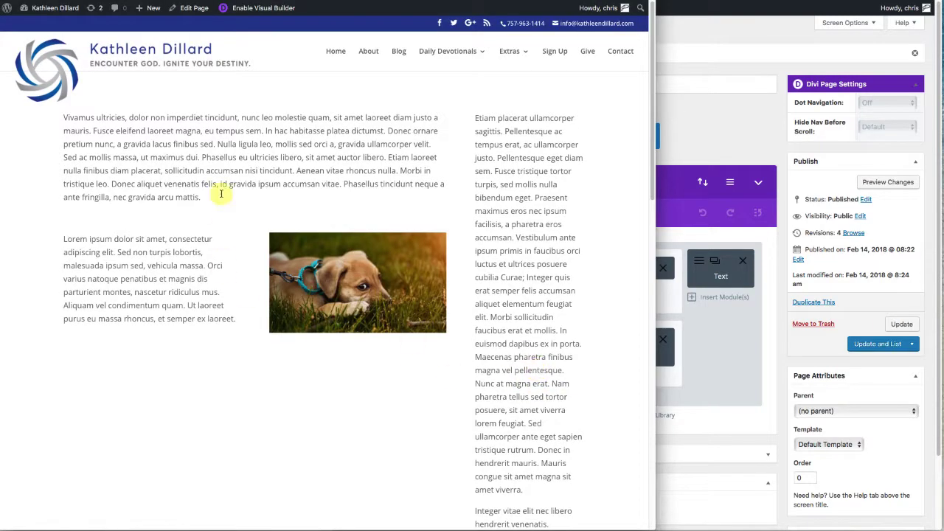
scroll(565, 472, "down", 3)
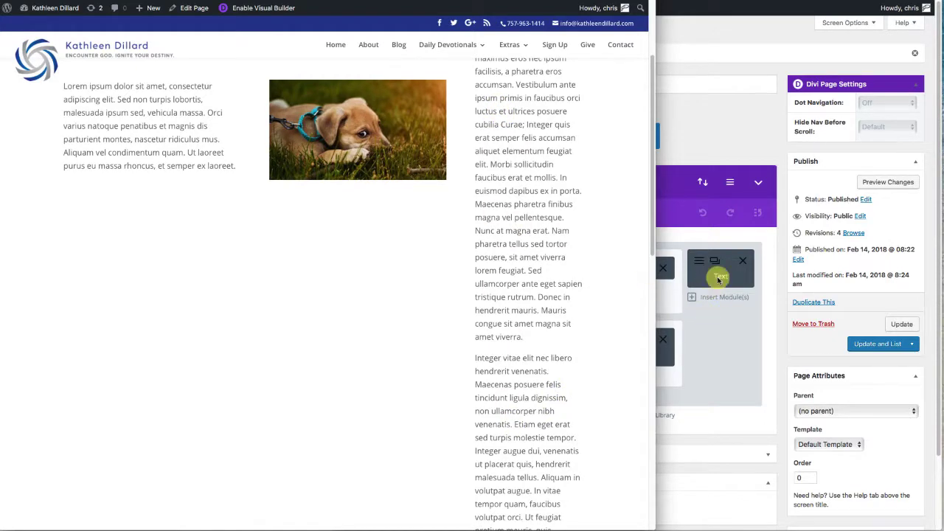
scroll(535, 308, "down", 5)
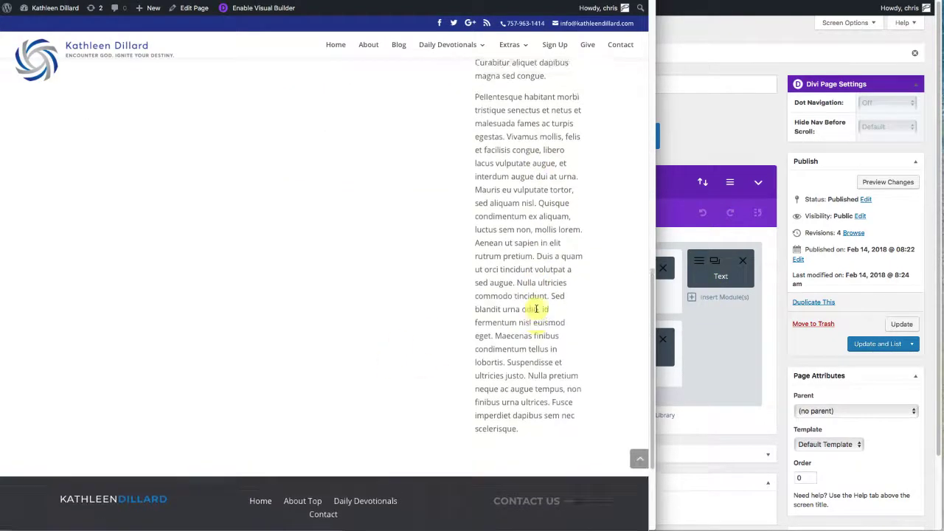
scroll(537, 309, "up", 10)
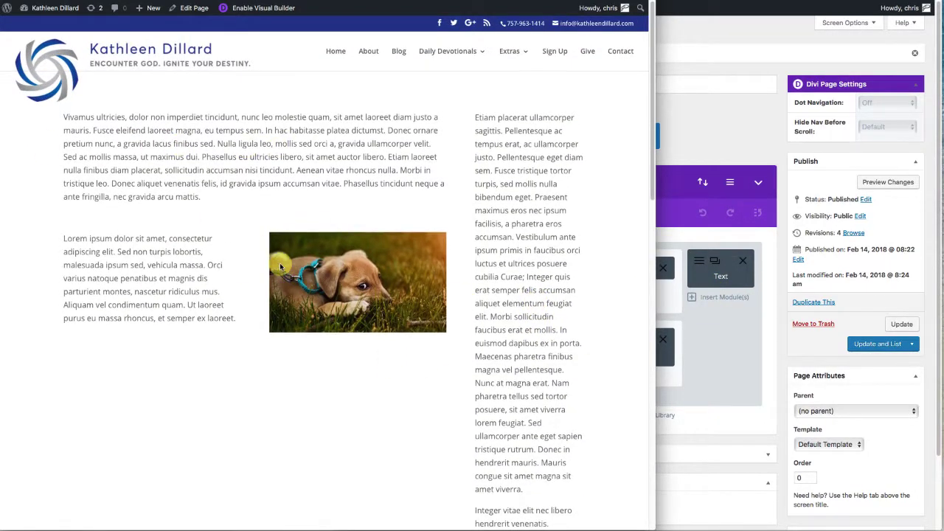
left_click(232, 426)
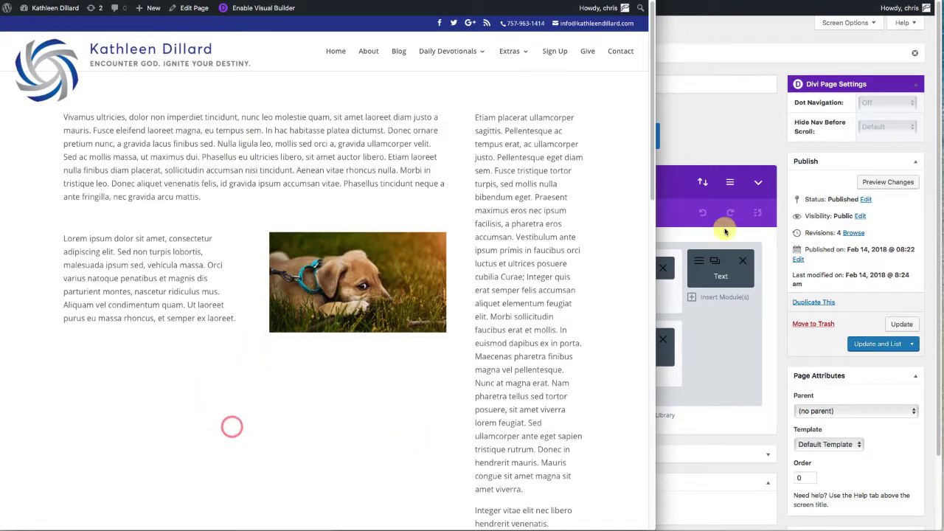
left_click(693, 134)
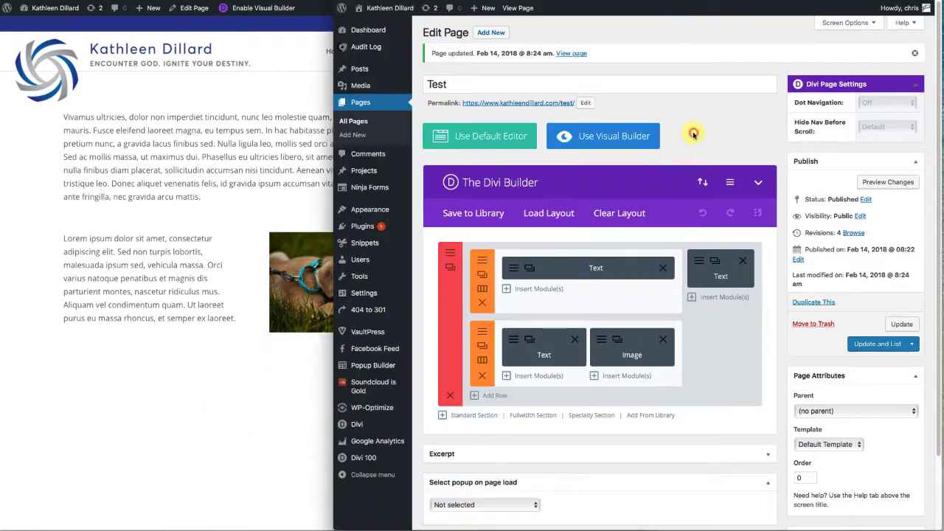
Add a three-column row with a Text module of pasted filler, minus its opening sentence, in column one
left_click(496, 397)
left_click(751, 161)
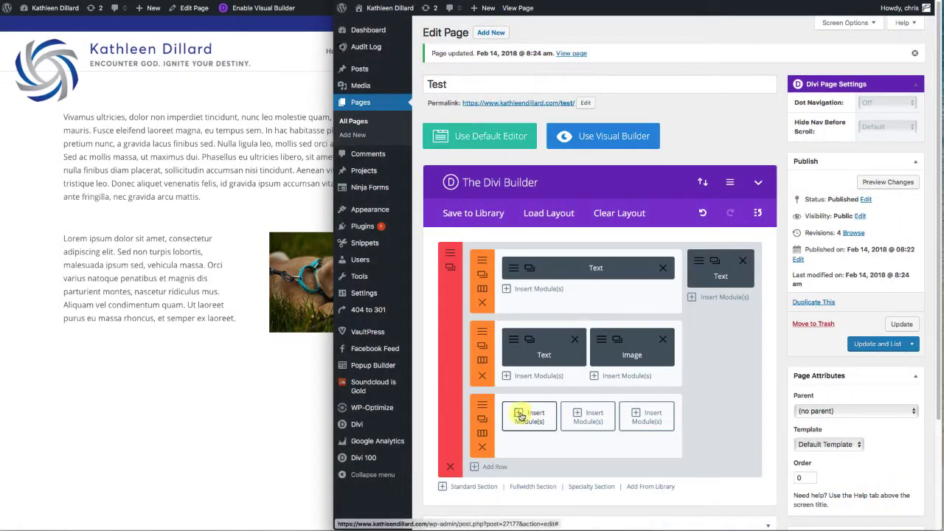
left_click(520, 415)
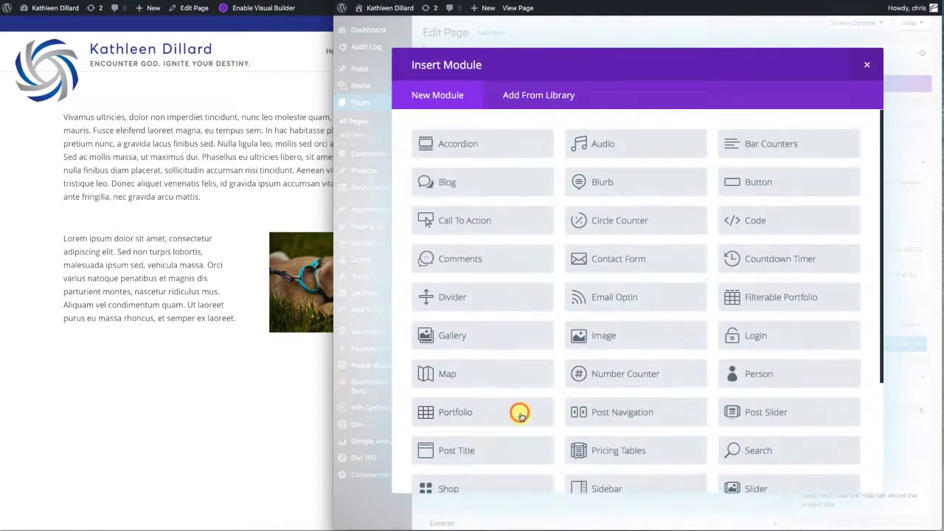
scroll(516, 411, "down", 3)
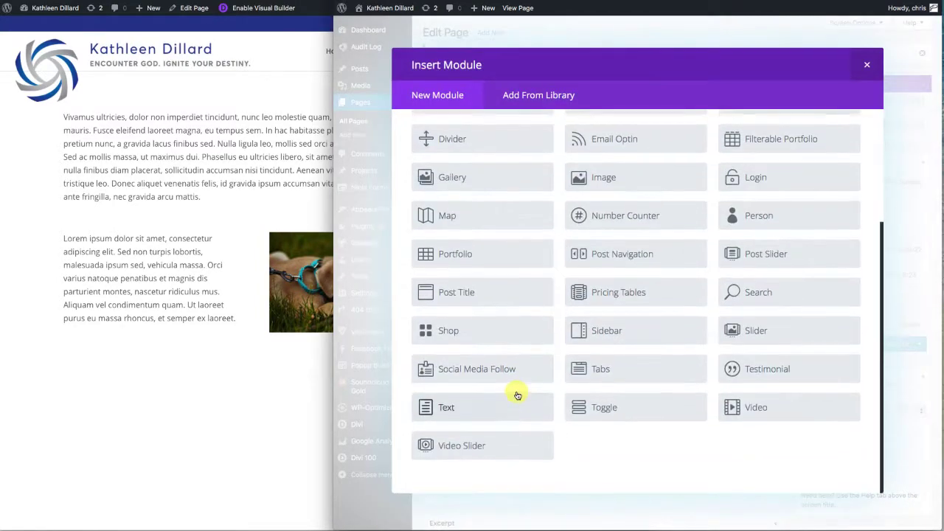
left_click(451, 411)
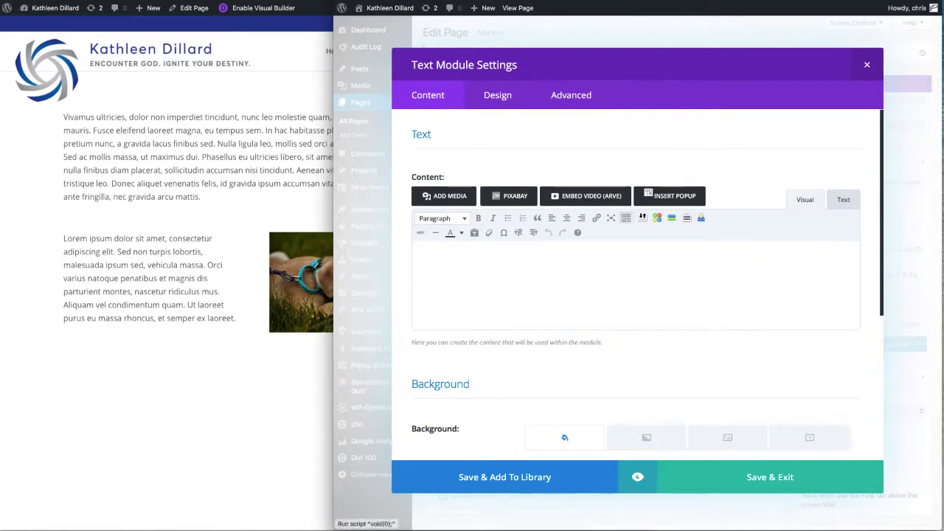
left_click(459, 286)
key("ctrl+v")
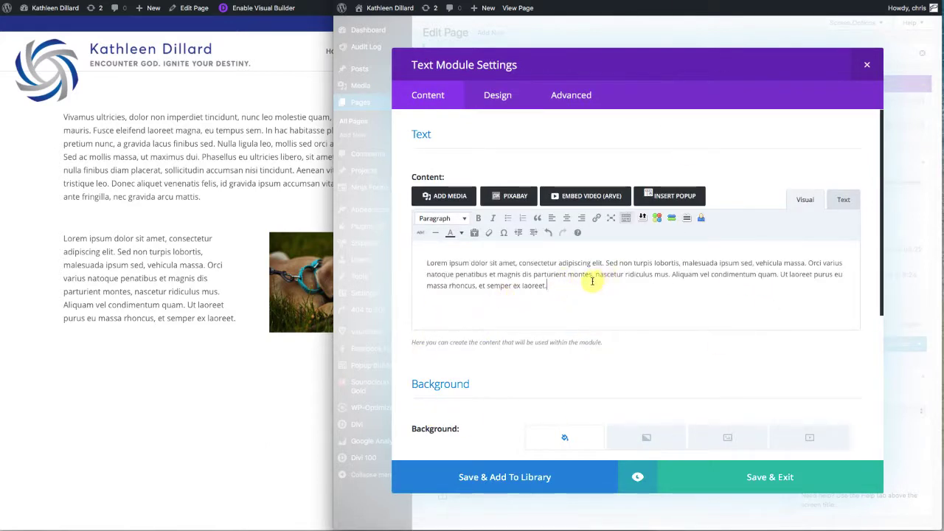
left_click_drag(604, 263, 420, 257)
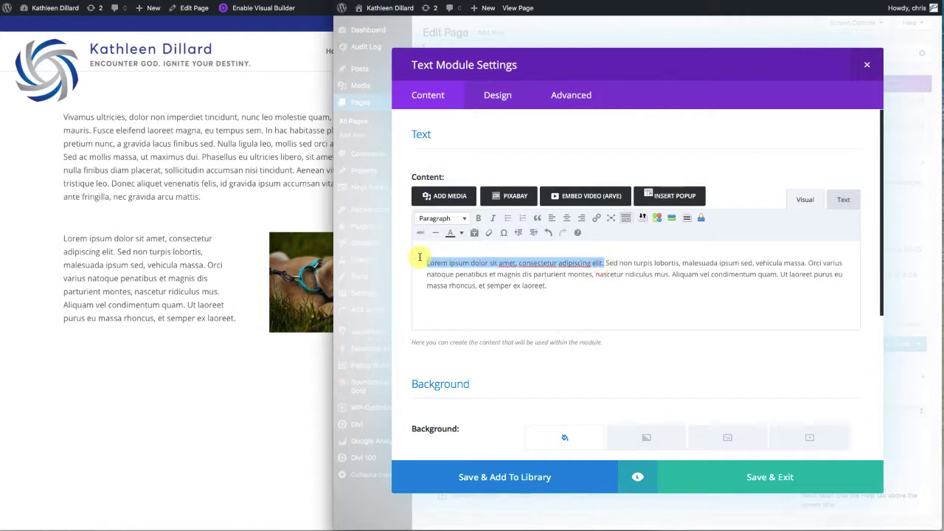
key("BackSpace")
key("shift+Down")
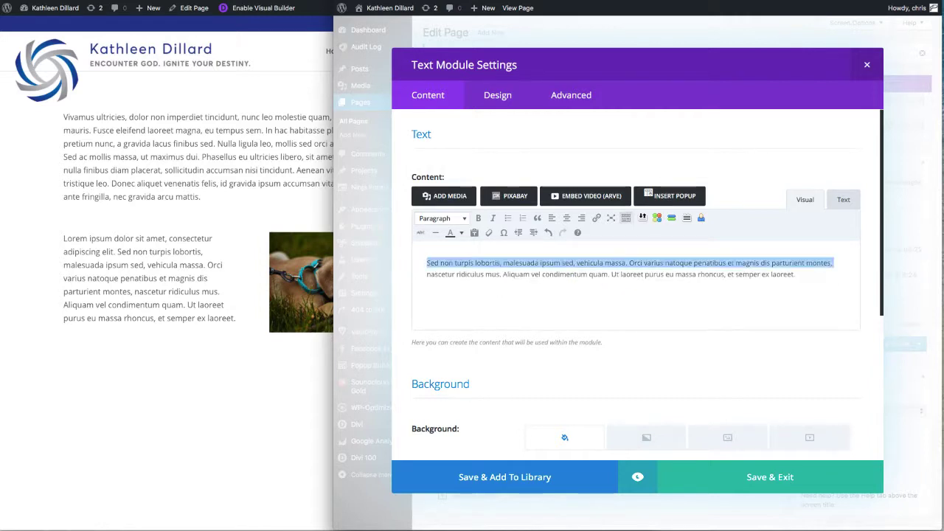
key("shift+End")
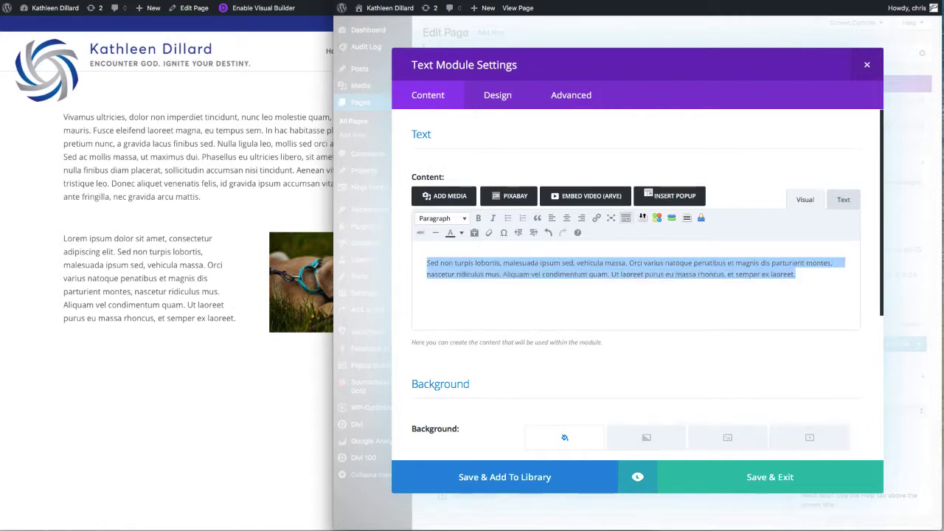
left_click(767, 478)
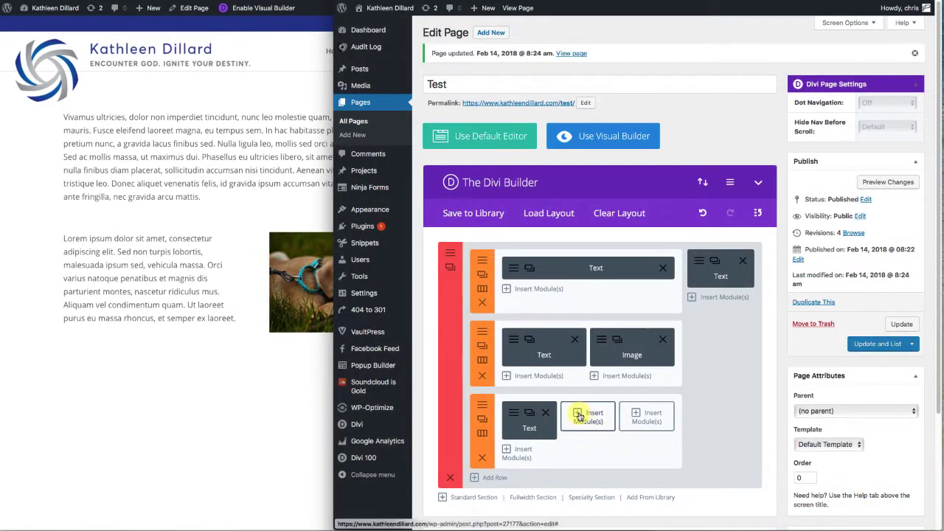
Place the HappyThanksgiving photo in the second column as an Image module
left_click(587, 417)
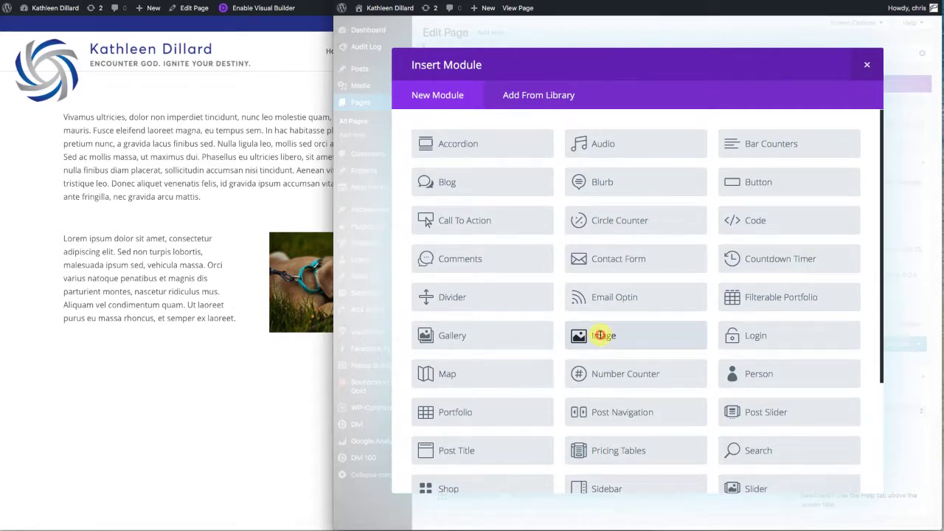
left_click(602, 336)
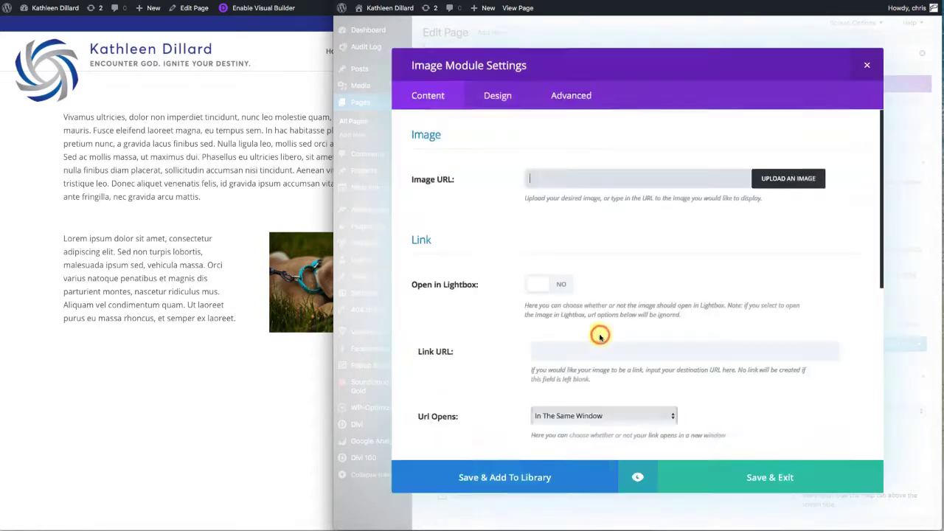
left_click(787, 181)
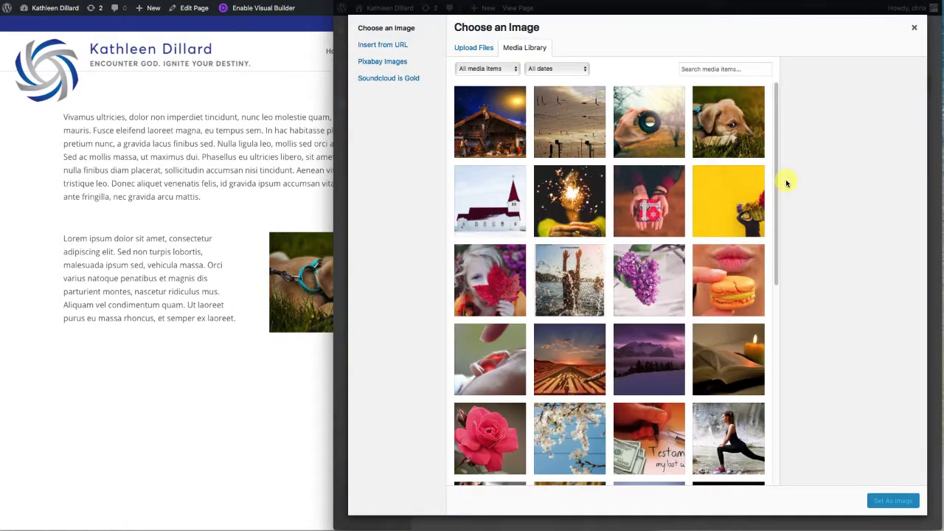
left_click(489, 290)
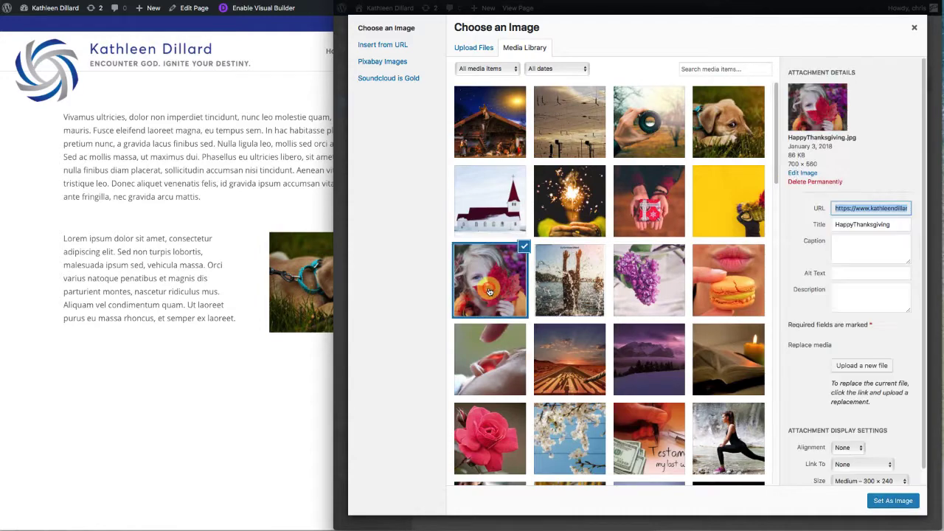
left_click(917, 507)
left_click(772, 480)
left_click(636, 413)
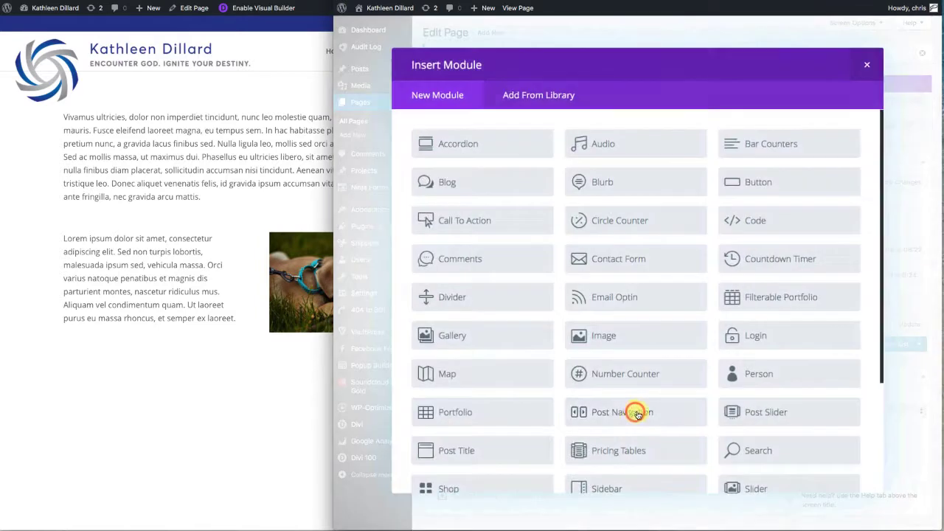
Add a Text module with pasted filler text to the third column and update the page
scroll(636, 404, "down", 3)
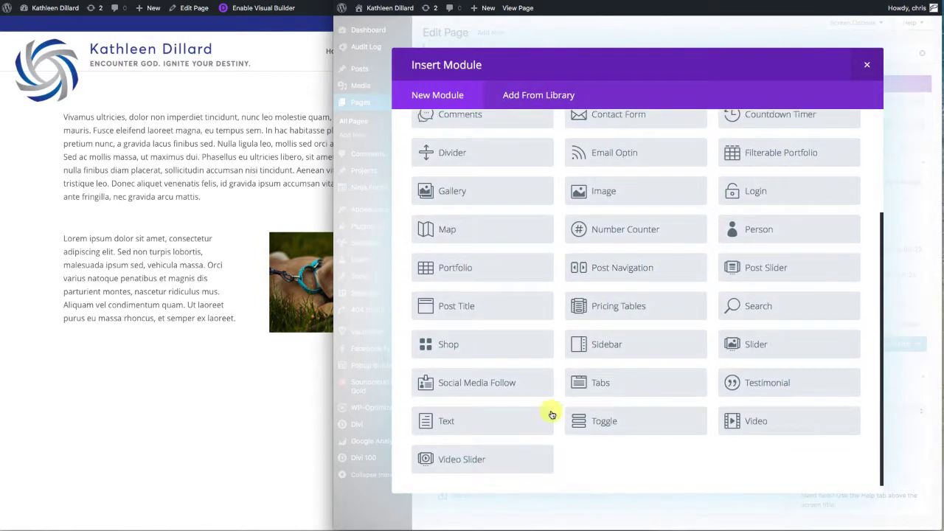
left_click(445, 421)
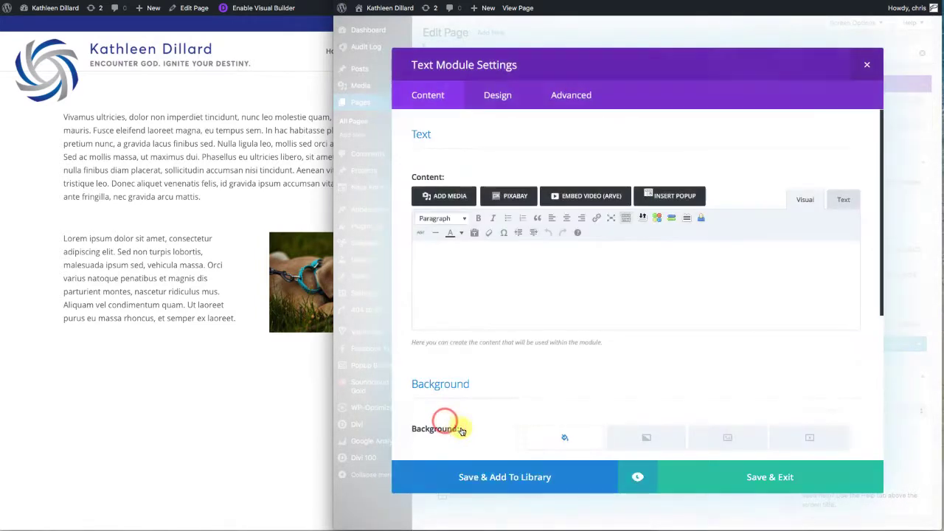
key("ctrl+v")
left_click(780, 477)
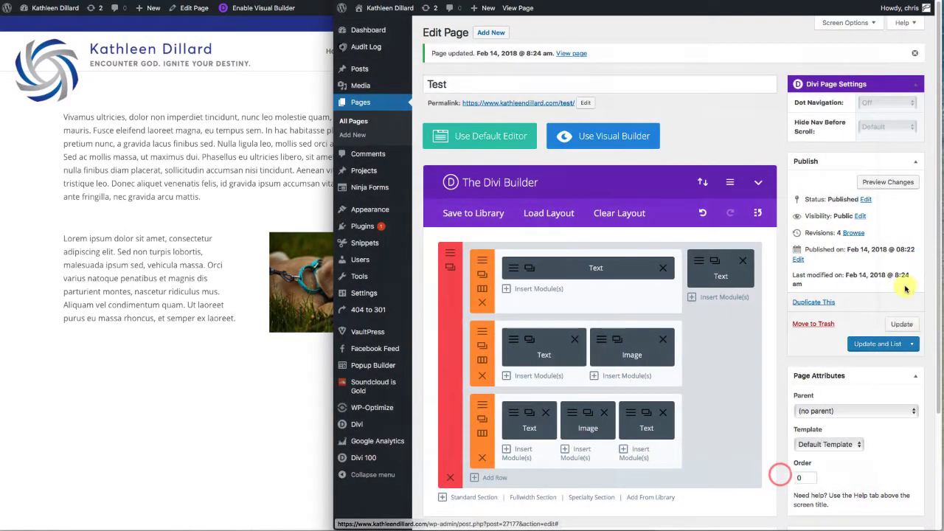
left_click(901, 324)
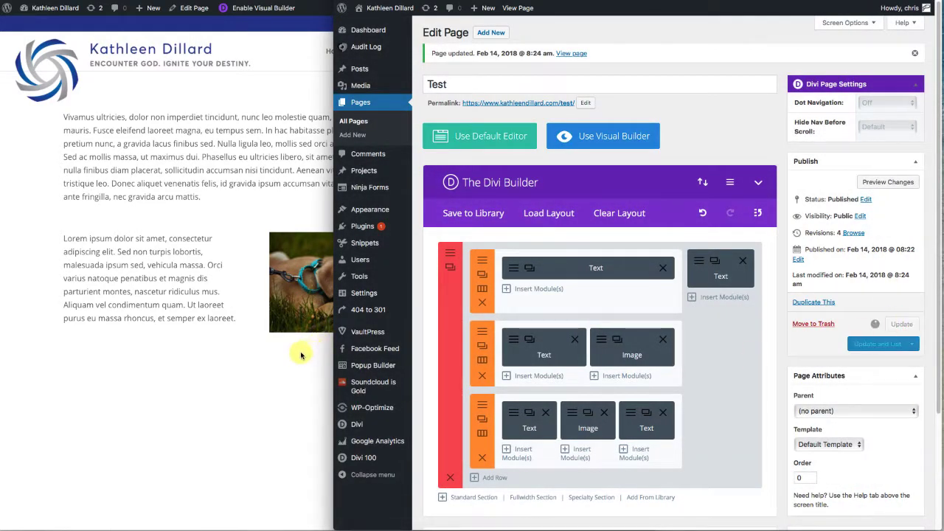
left_click(239, 365)
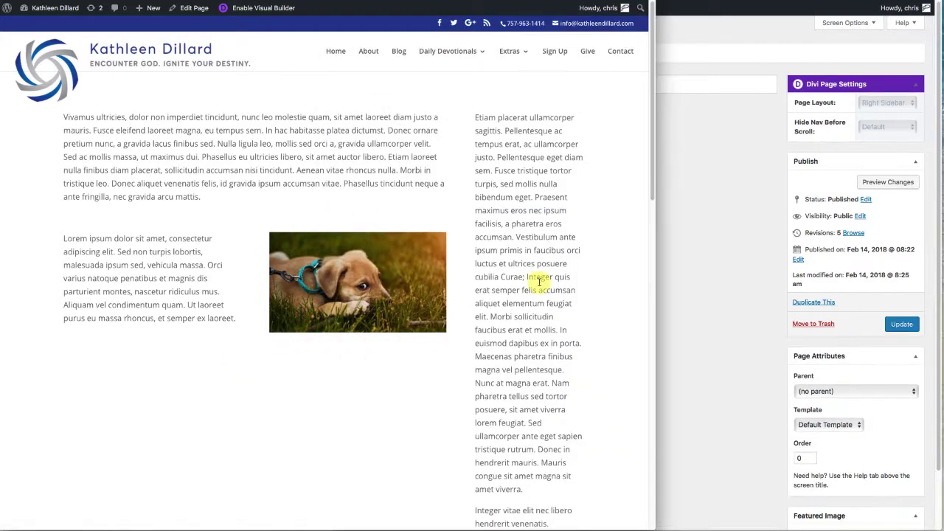
scroll(552, 325, "down", 3)
scroll(144, 195, "up", 3)
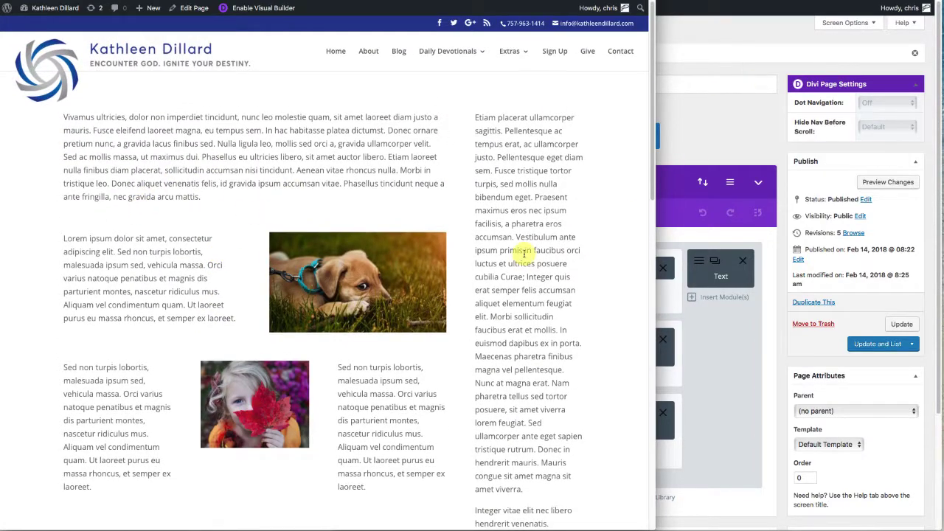
scroll(524, 251, "down", 5)
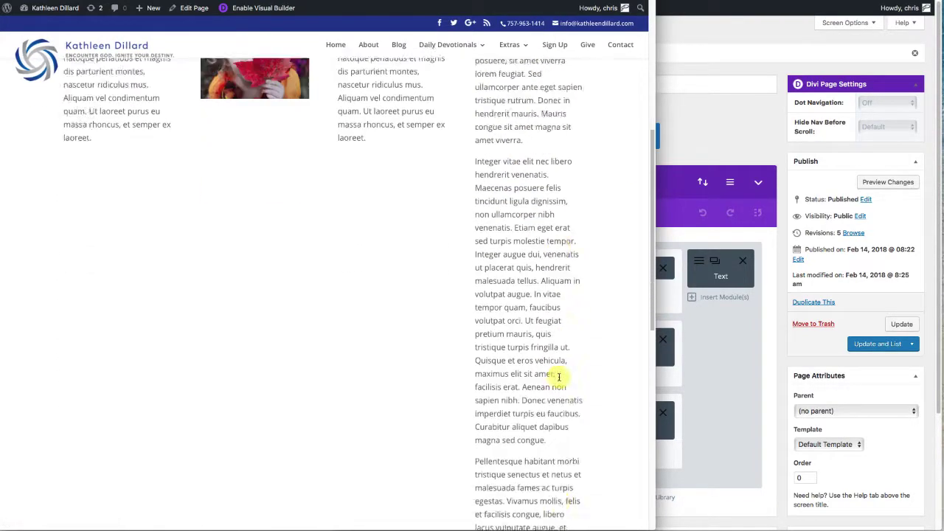
scroll(559, 378, "up", 3)
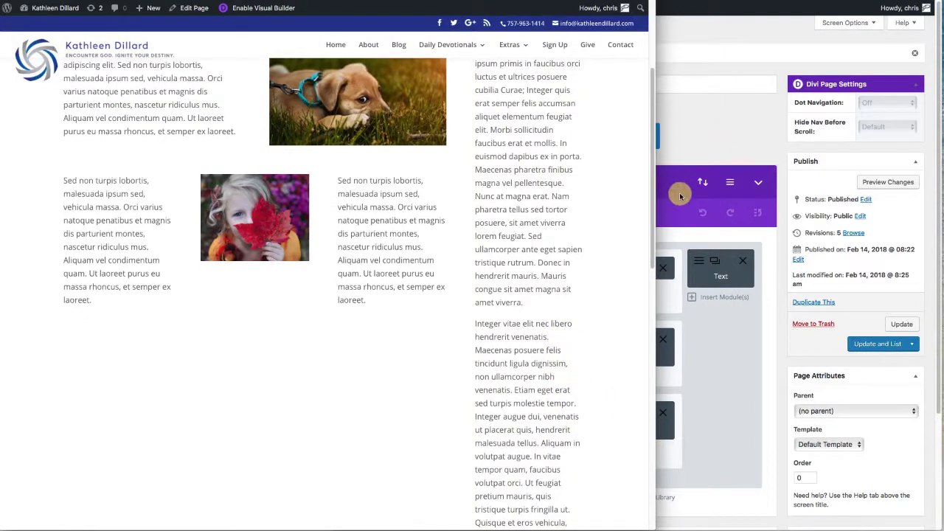
scroll(546, 208, "up", 3)
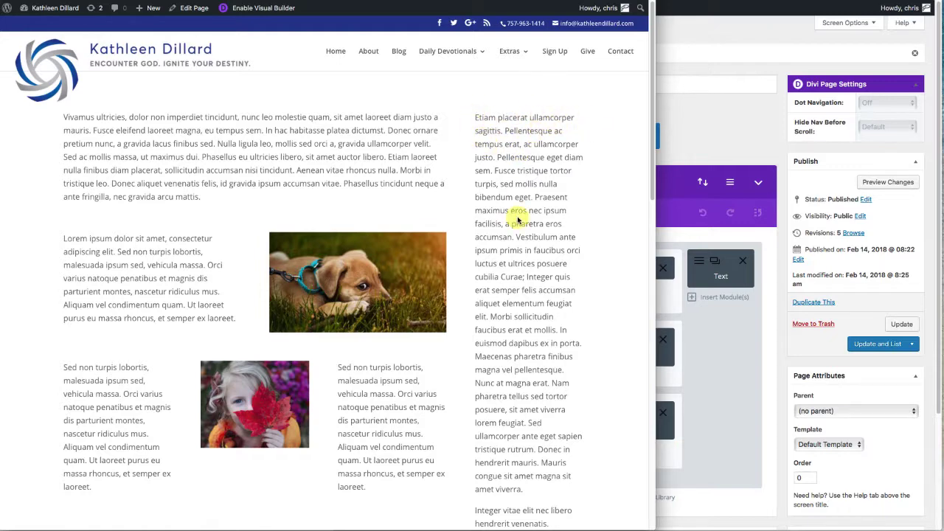
left_click(740, 356)
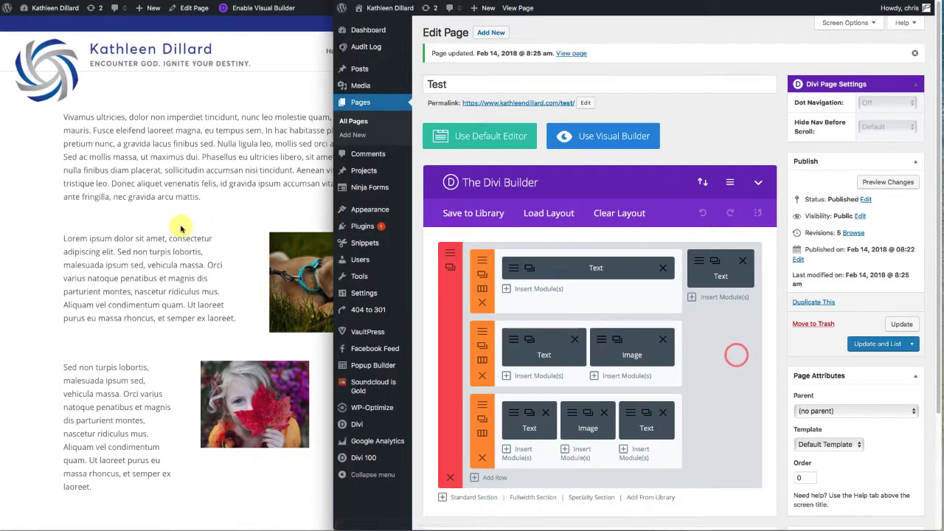
Delete the right column's Text module and insert a Sidebar module there
left_click(743, 262)
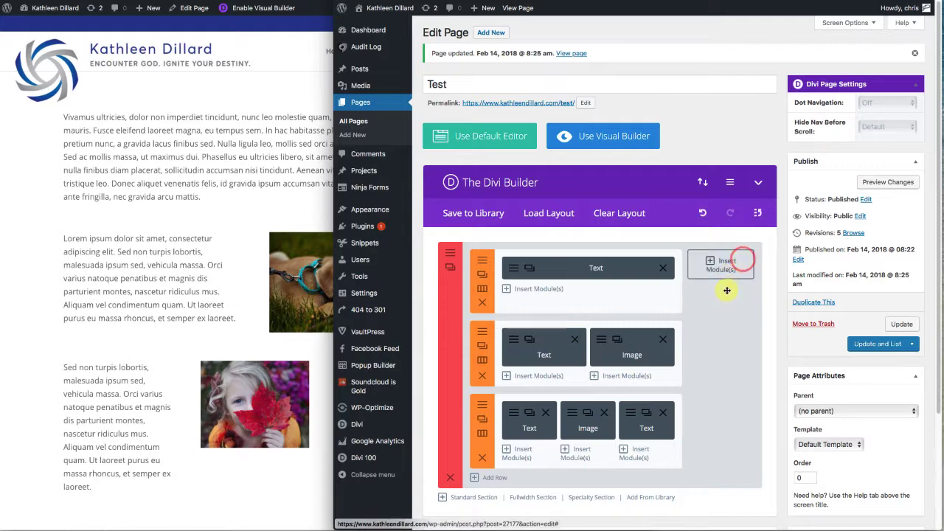
left_click(710, 262)
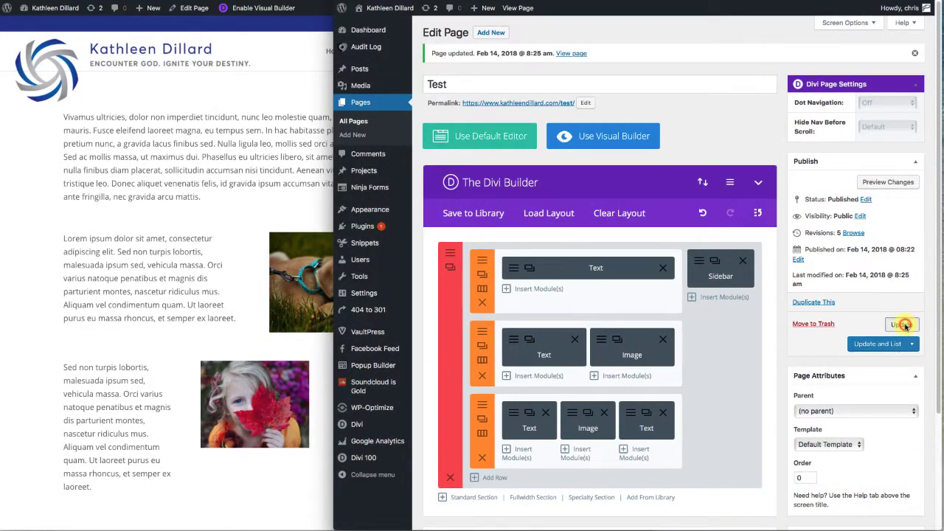
left_click(233, 197)
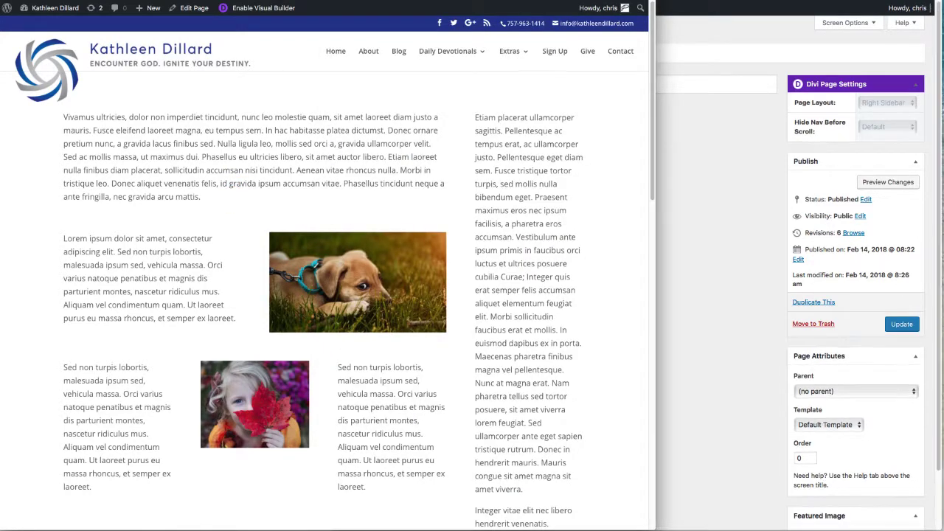
Reload the live page to check its sidebar widgets, then go to Appearance > Widgets in the admin
key("super+r")
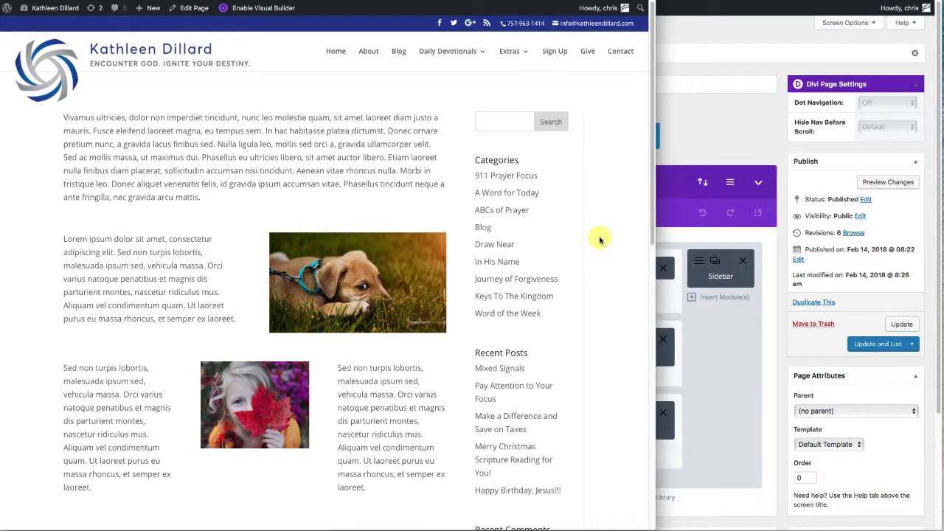
scroll(535, 182, "down", 2)
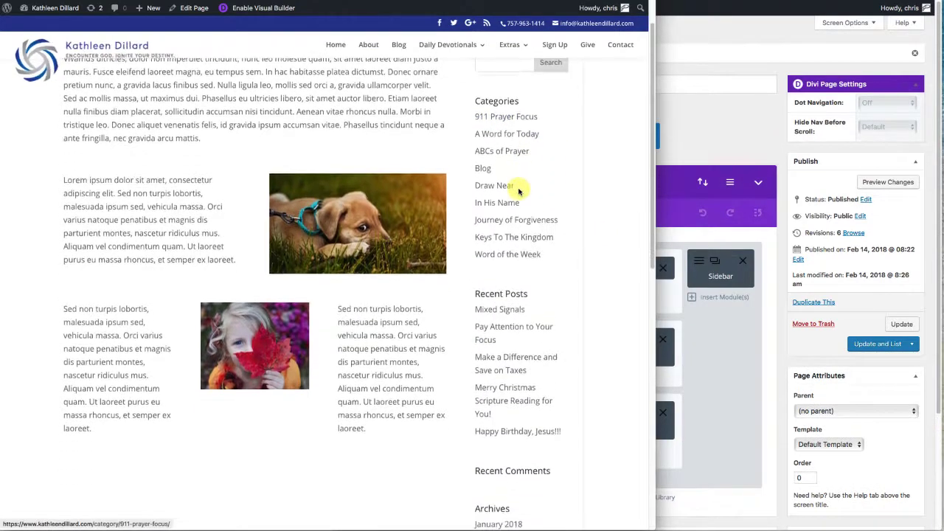
scroll(528, 209, "down", 5)
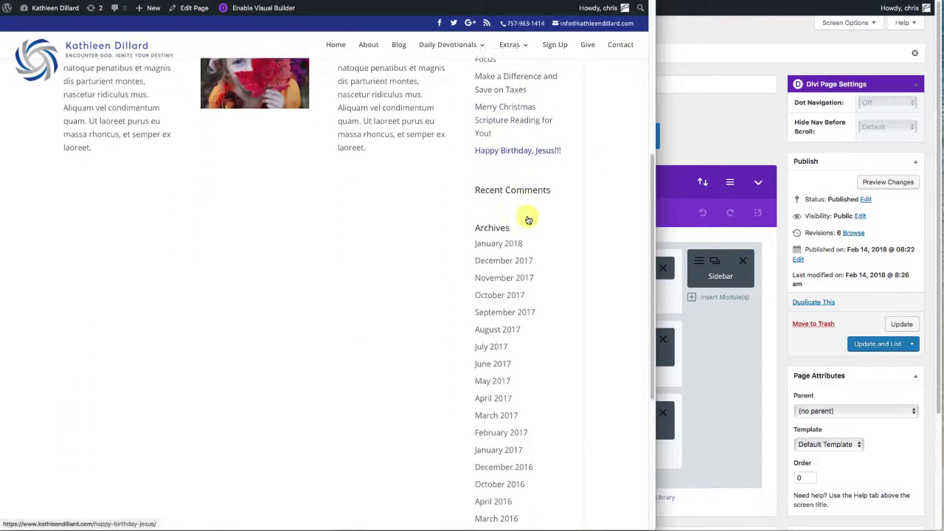
scroll(527, 213, "up", 5)
left_click(717, 129)
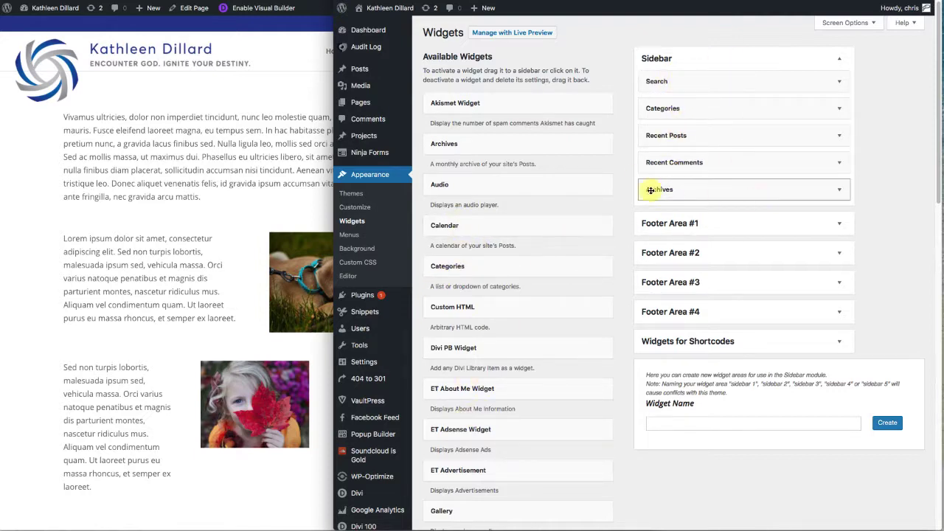
left_click(840, 164)
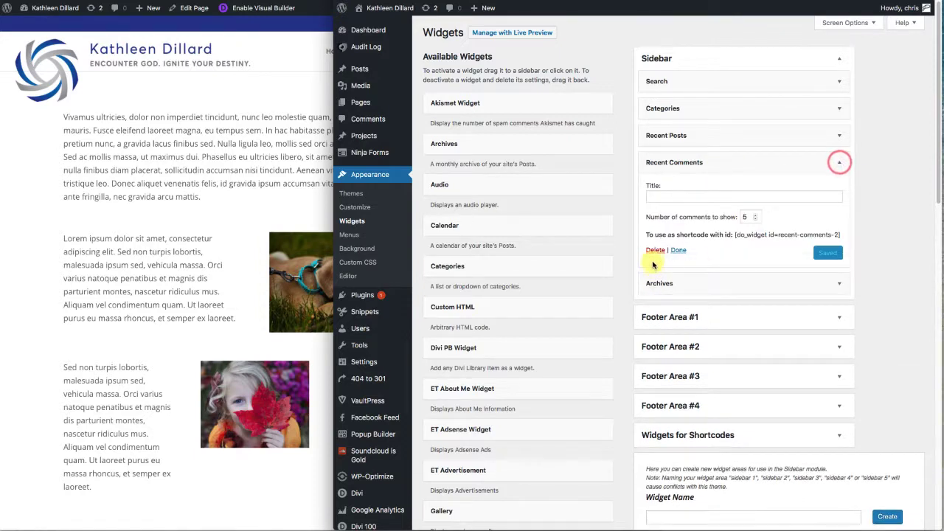
left_click(840, 163)
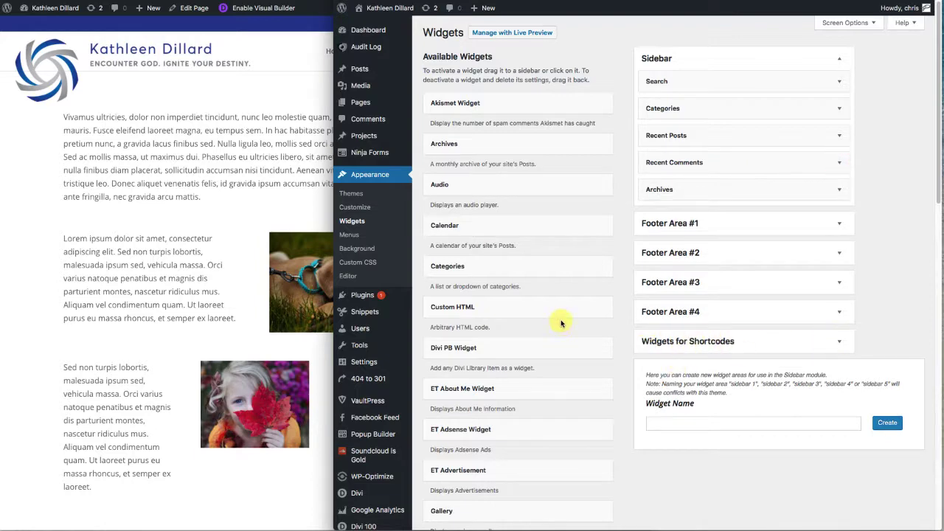
scroll(561, 321, "down", 5)
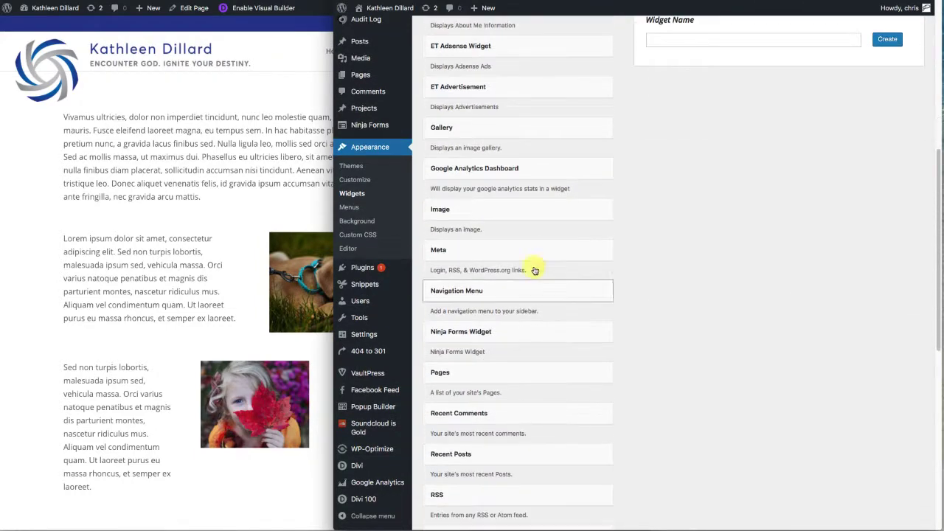
scroll(509, 295, "up", 7)
scroll(514, 270, "down", 1)
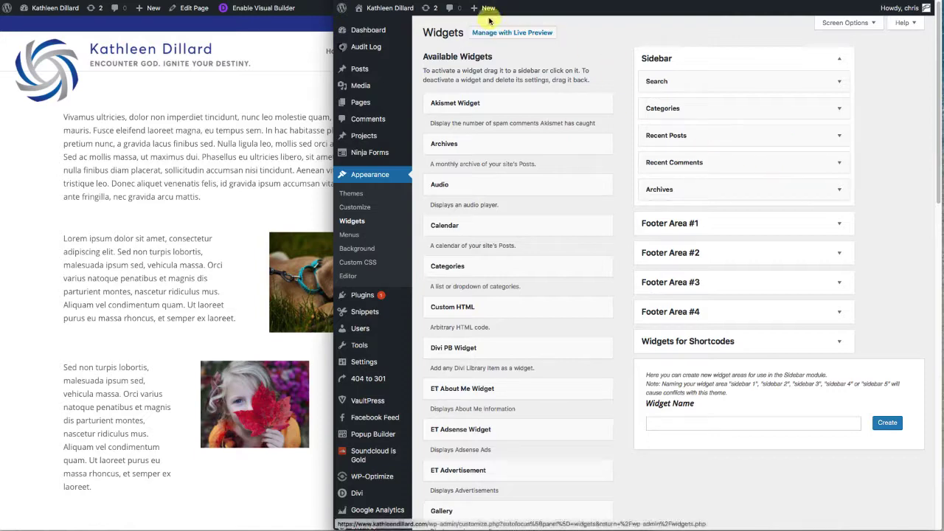
Copy the [custom-facebook-feed] shortcode from the Code module on 'Test Page'
key("alt+Left")
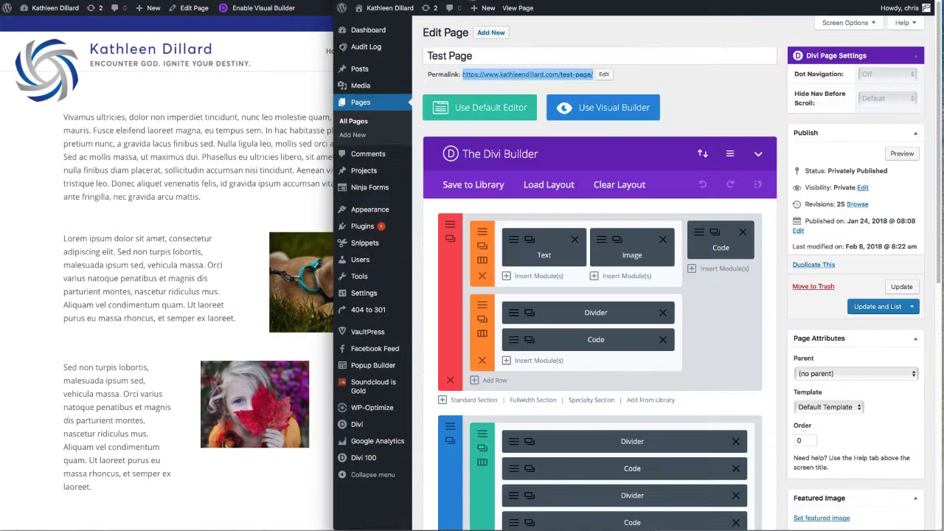
left_click(699, 234)
left_click_drag(634, 189, 499, 187)
right_click(560, 191)
left_click(587, 226)
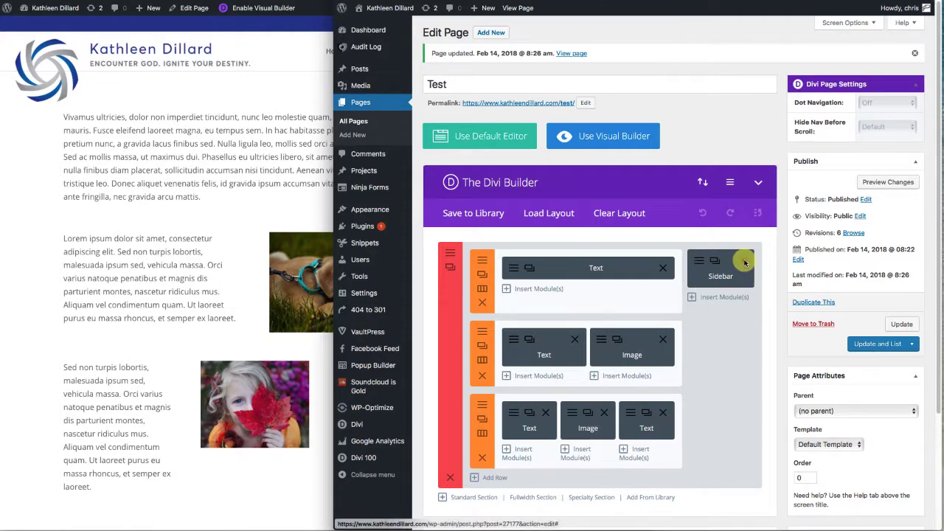
On Test, replace the Sidebar module with a Code module holding the shortcode and save it
left_click(745, 263)
left_click(715, 261)
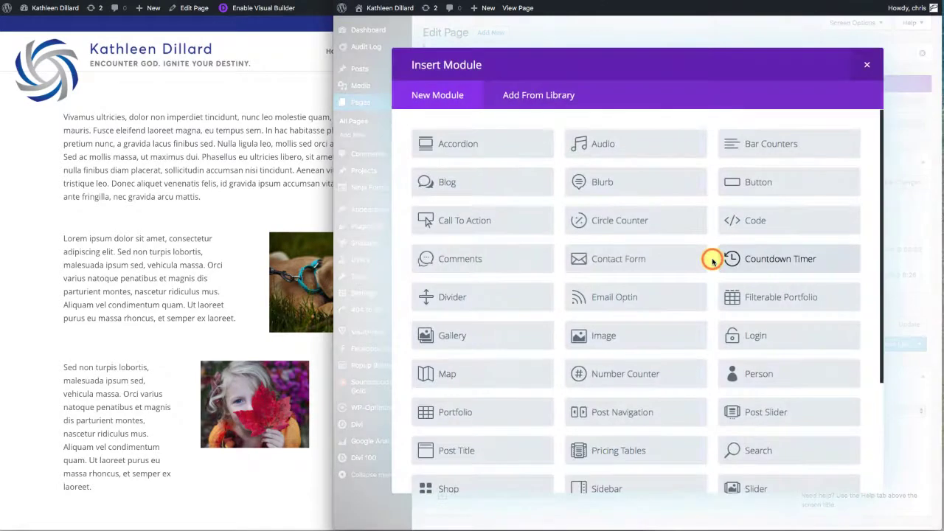
left_click(760, 217)
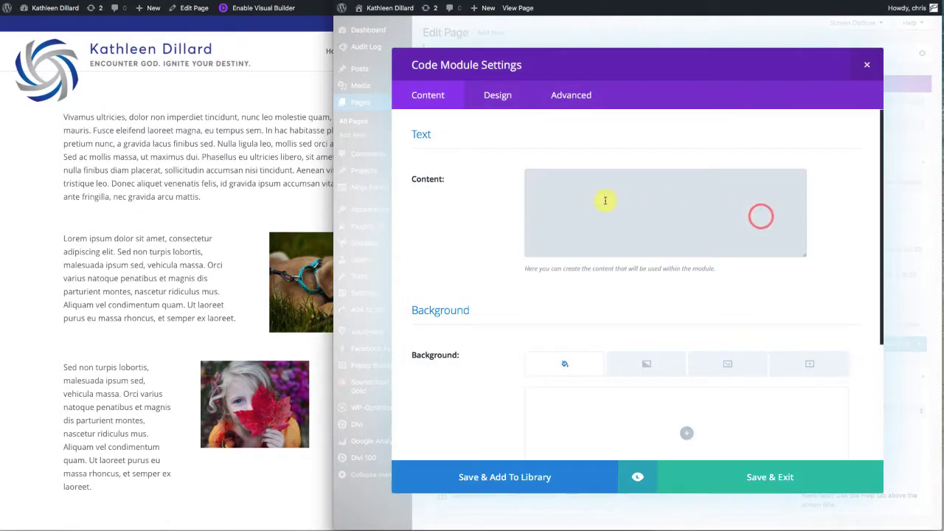
left_click(777, 476)
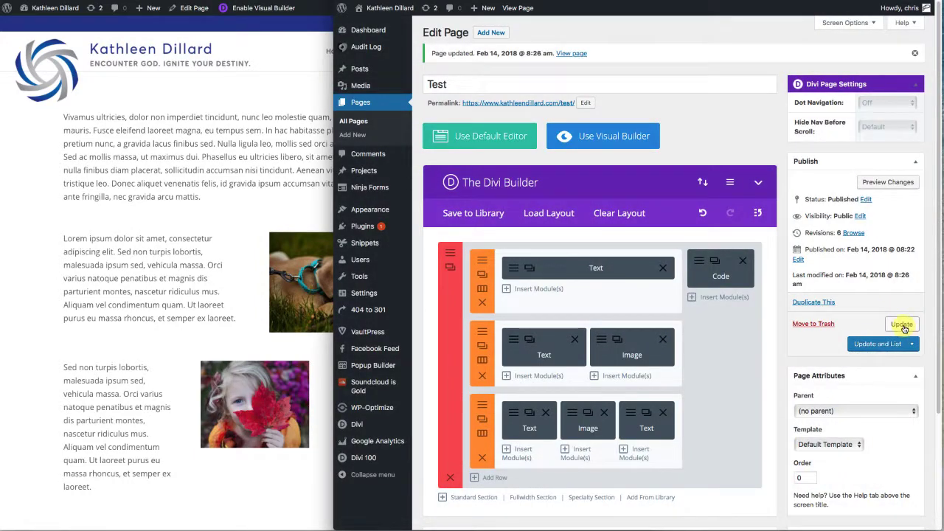
left_click(58, 204)
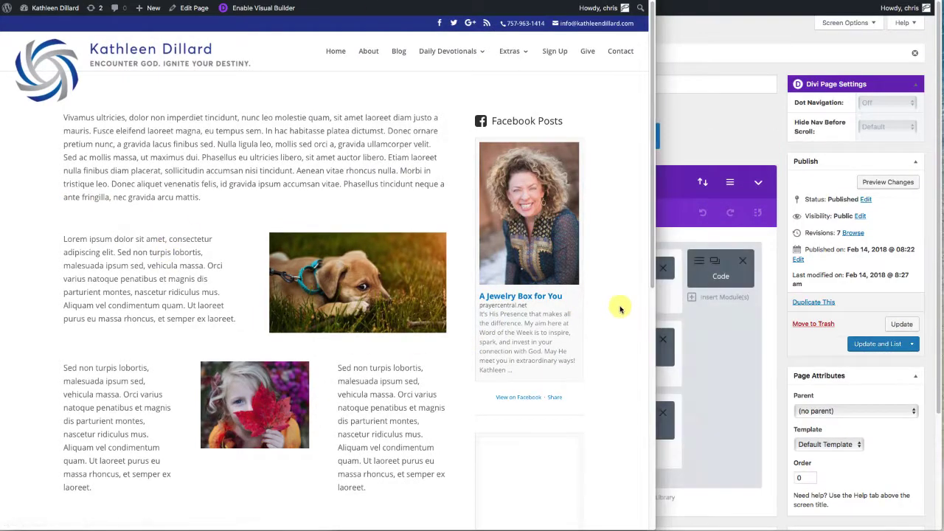
Scroll the live Test page to check the Facebook Posts feed in the right column
scroll(617, 310, "down", 5)
scroll(619, 308, "up", 5)
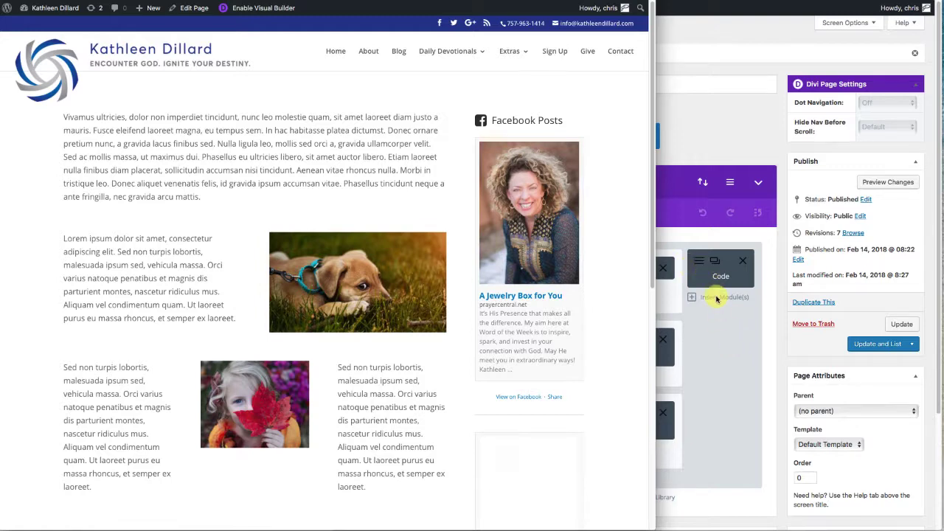
Add a Text module to the sidebar column below the Code module
left_click(716, 298)
left_click(714, 296)
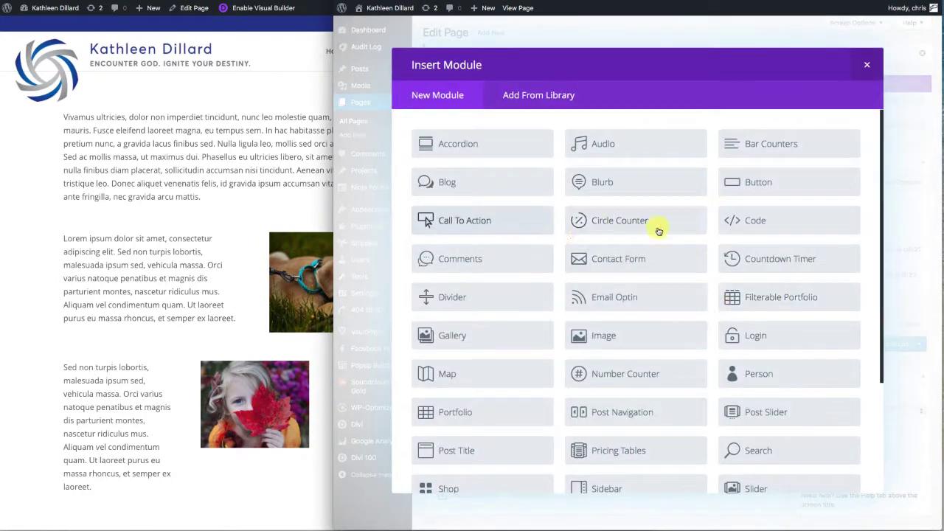
scroll(515, 428, "down", 5)
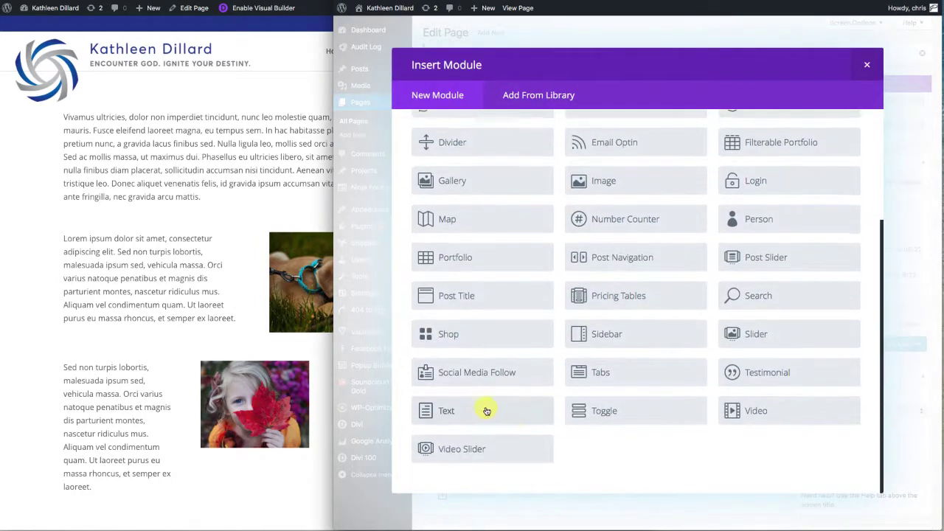
left_click(444, 411)
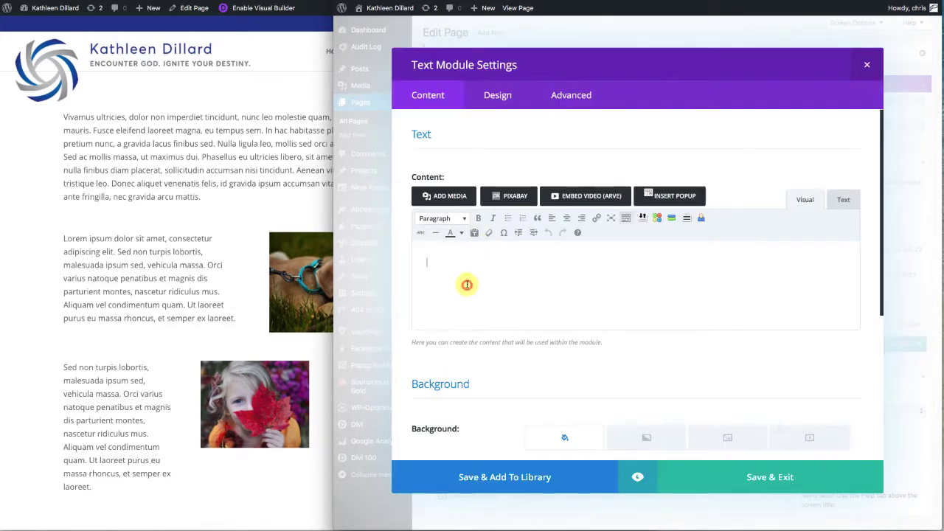
Copy the opening sentence of the Vivamus paragraph from the Lorem Ipsum generator
key("super+Tab")
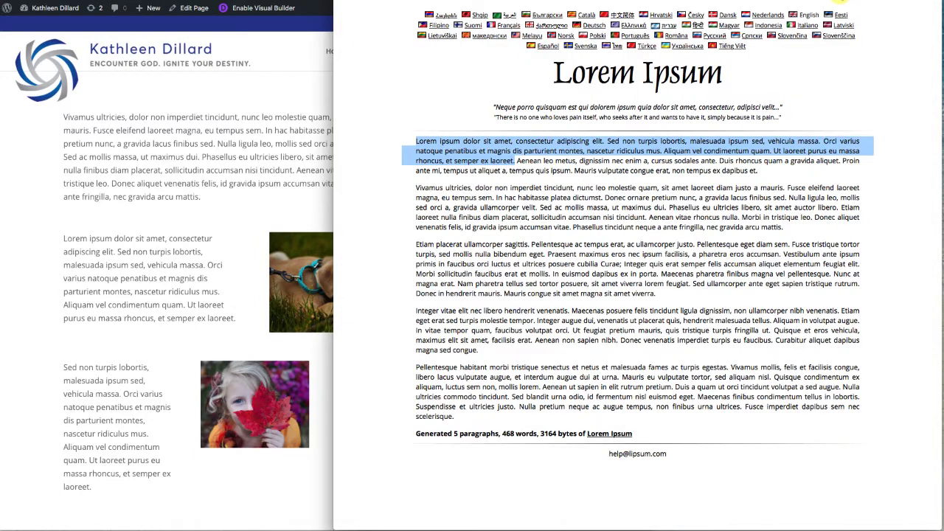
left_click(494, 180)
left_click_drag(416, 187, 493, 198)
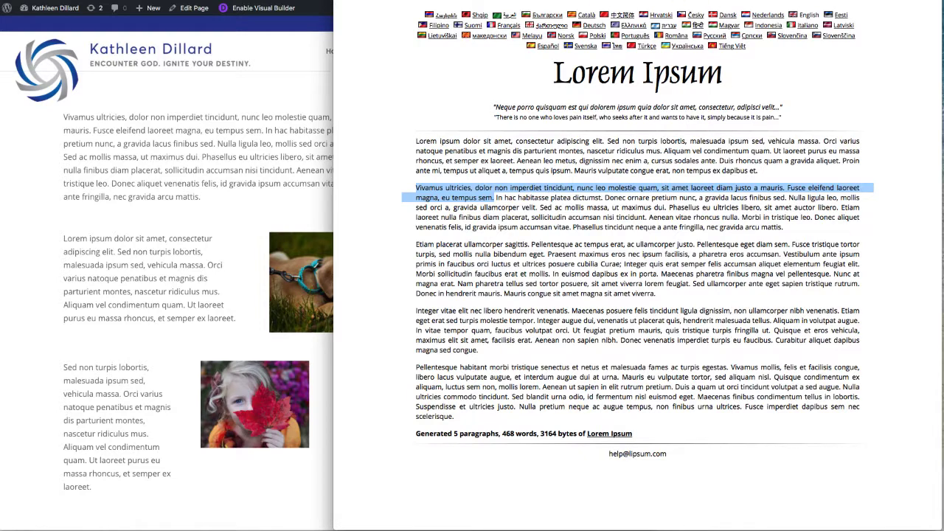
key("super+Tab")
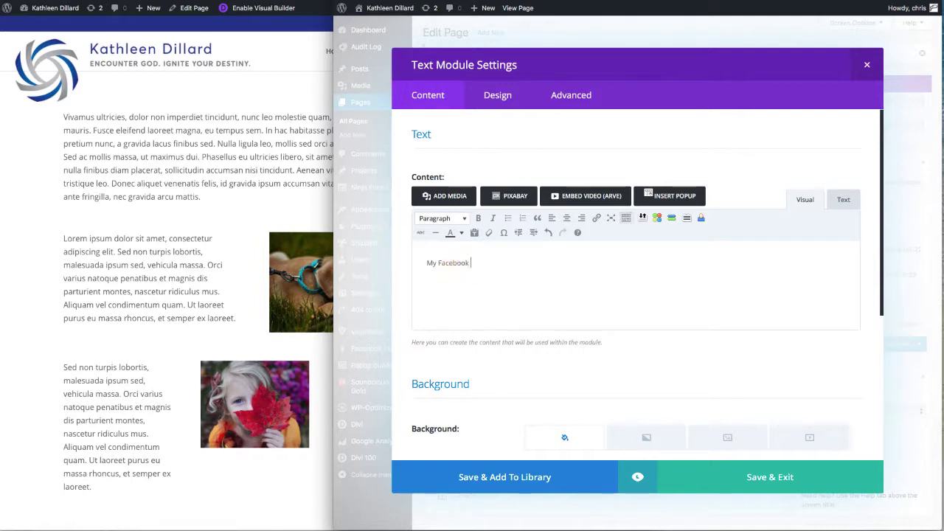
Make 'My Facebook Feed' a Heading 3, paste the lorem sentence beneath, and save the module
left_click(434, 218)
left_click(448, 306)
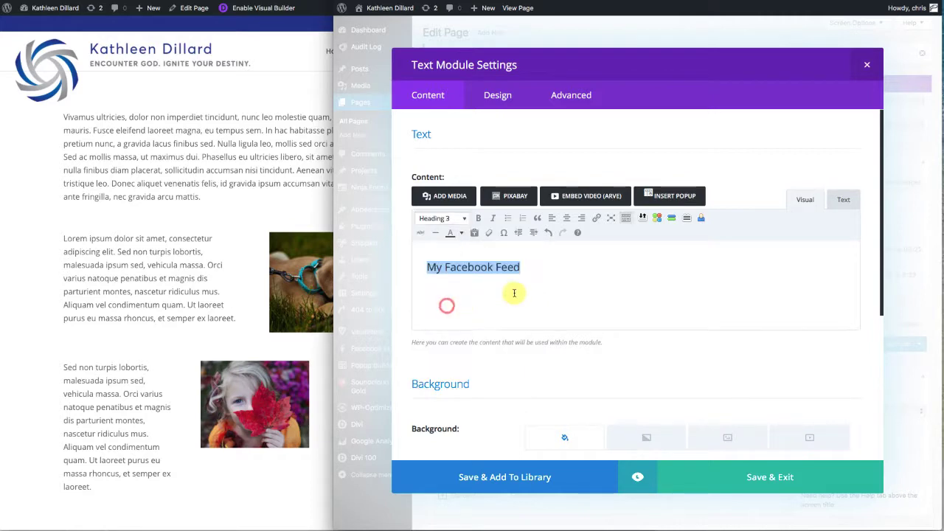
key("Down")
key("ctrl+v")
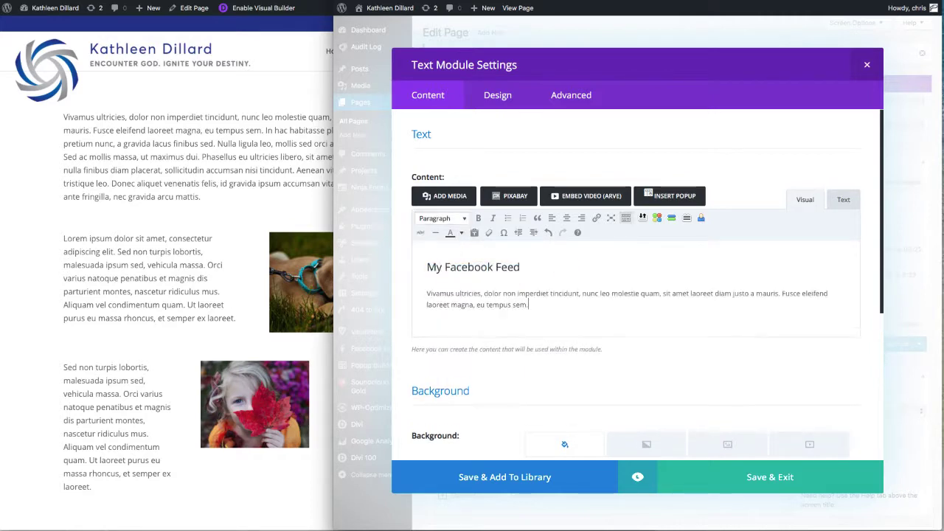
left_click(770, 476)
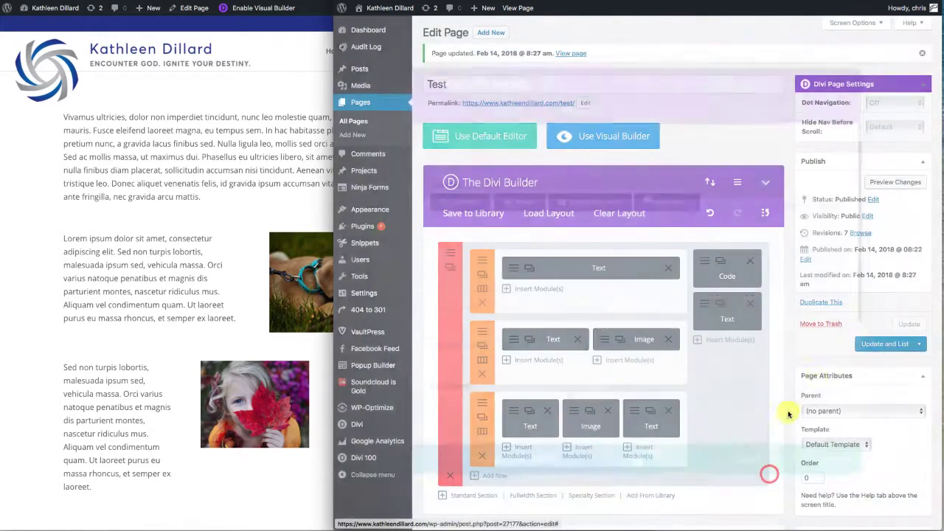
Update and review the live page, then drag the My Facebook Feed module above the Code module
left_click(900, 324)
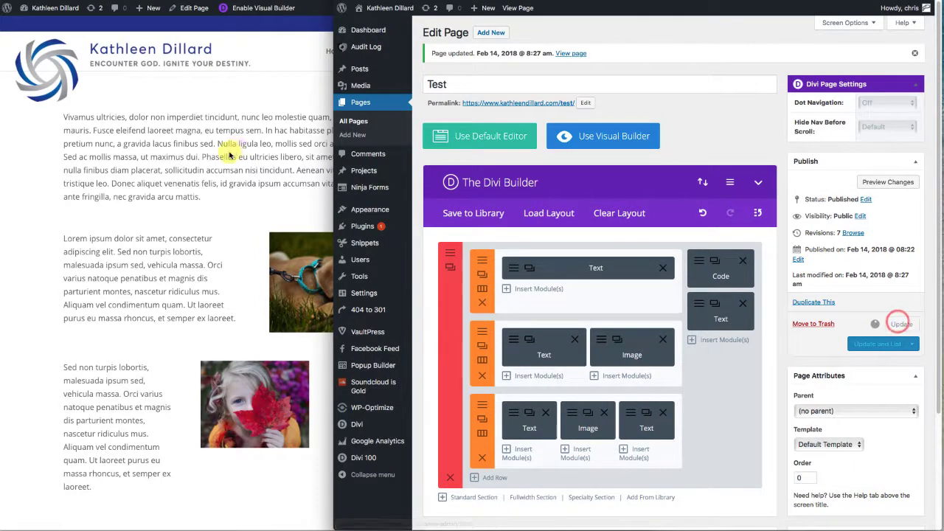
left_click(228, 151)
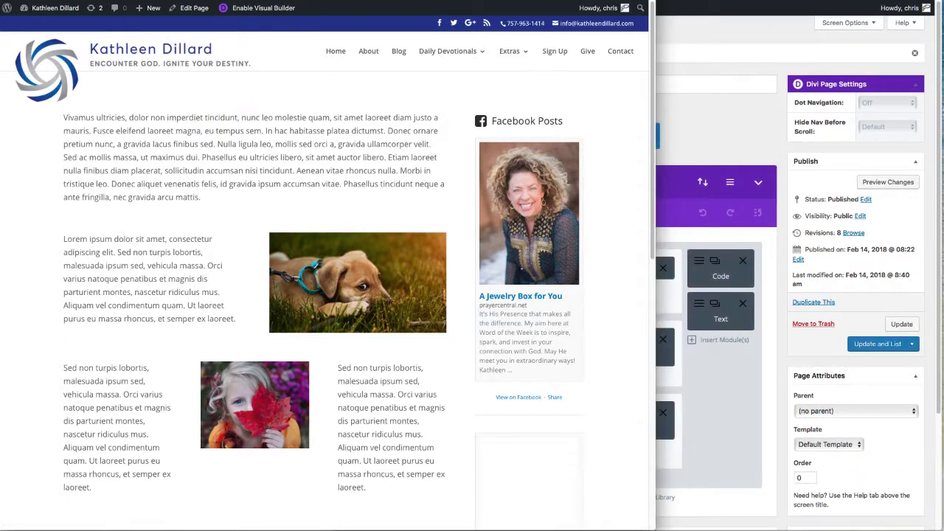
key("super+r")
scroll(487, 189, "down", 6)
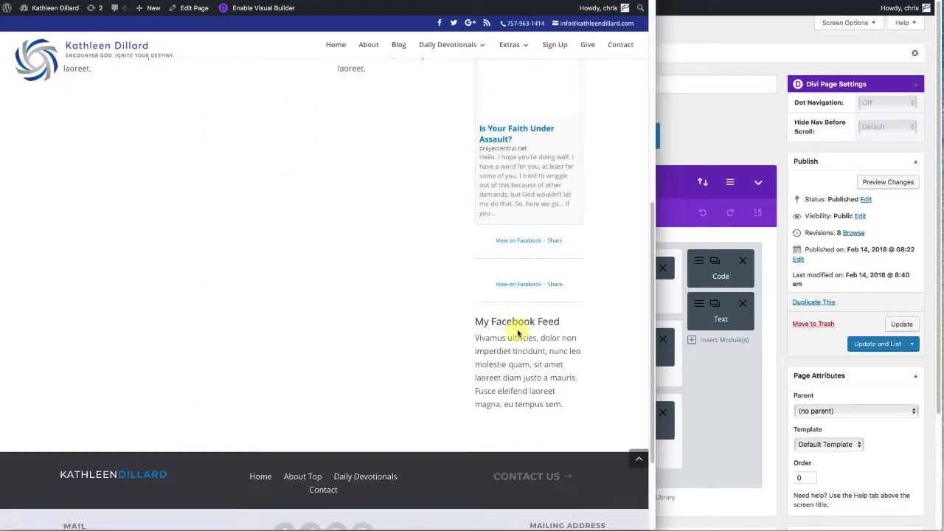
left_click(736, 374)
left_click_drag(726, 309, 727, 258)
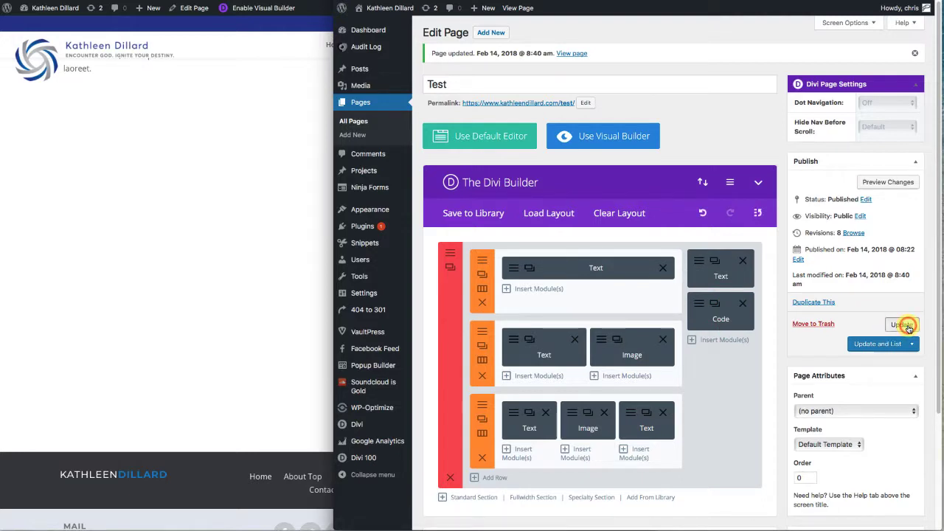
left_click(87, 164)
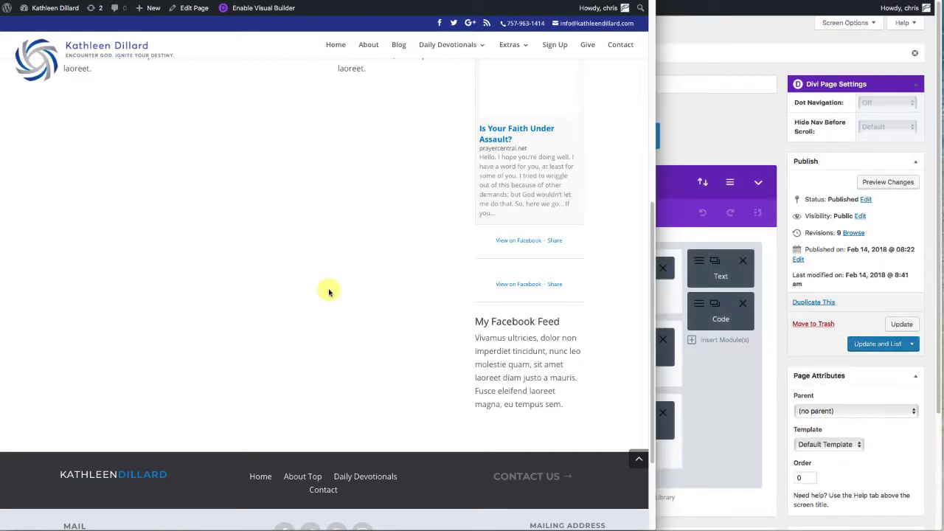
scroll(329, 294, "up", 10)
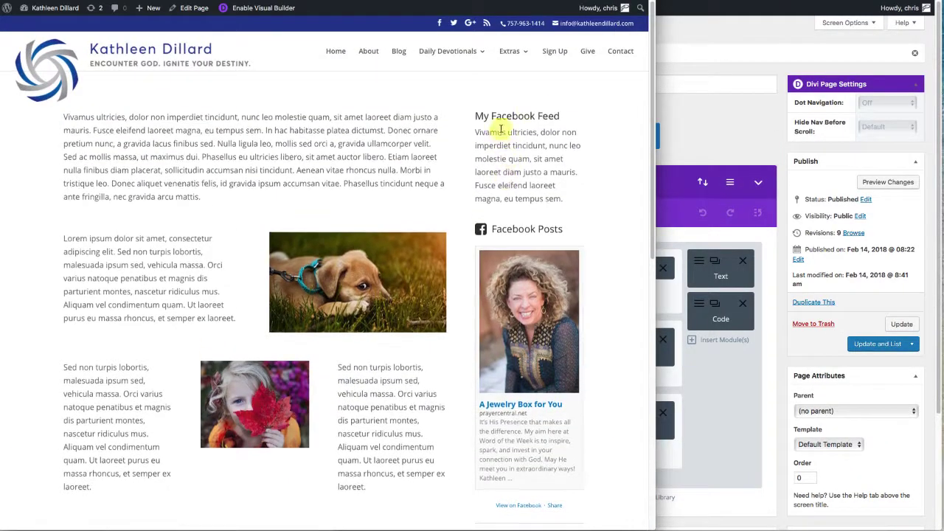
scroll(538, 272, "down", 4)
scroll(539, 275, "up", 3)
scroll(539, 274, "down", 4)
scroll(539, 274, "up", 4)
scroll(539, 274, "down", 3)
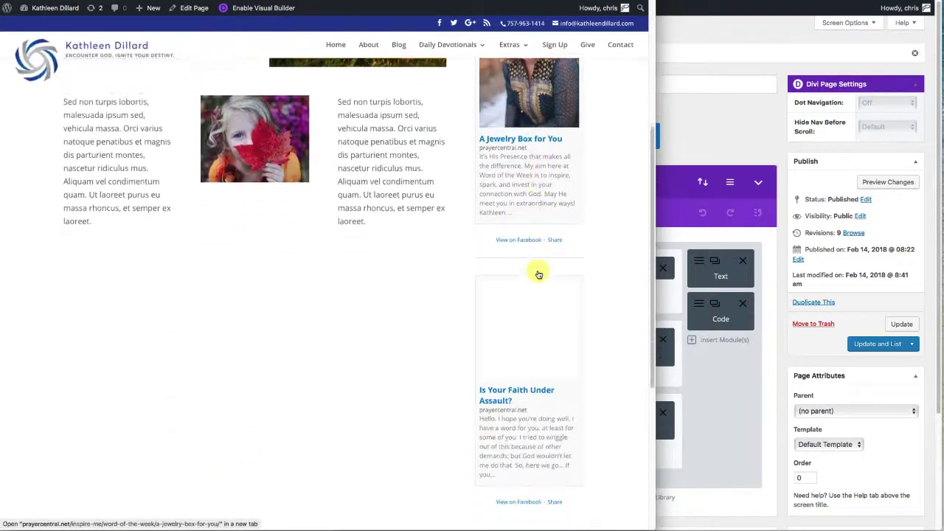
scroll(539, 274, "down", 2)
scroll(539, 275, "up", 4)
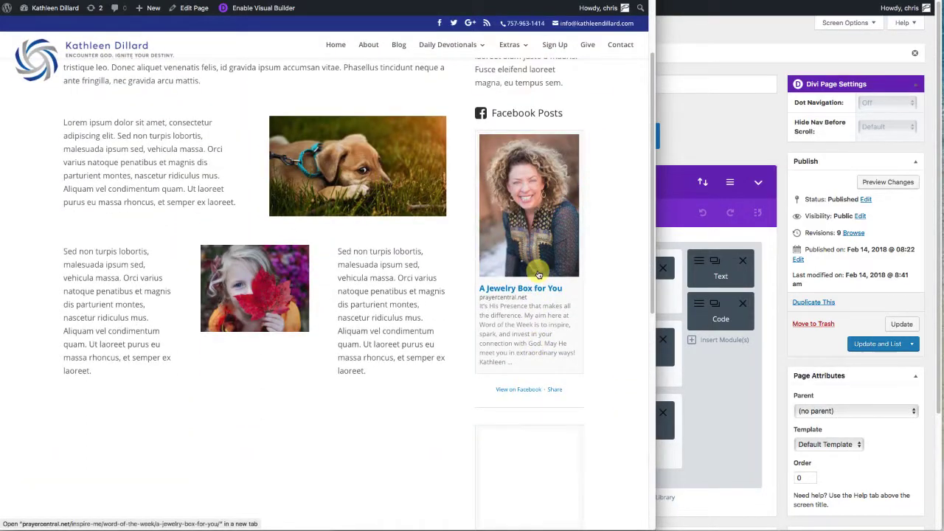
scroll(539, 274, "up", 2)
scroll(433, 118, "up", 1)
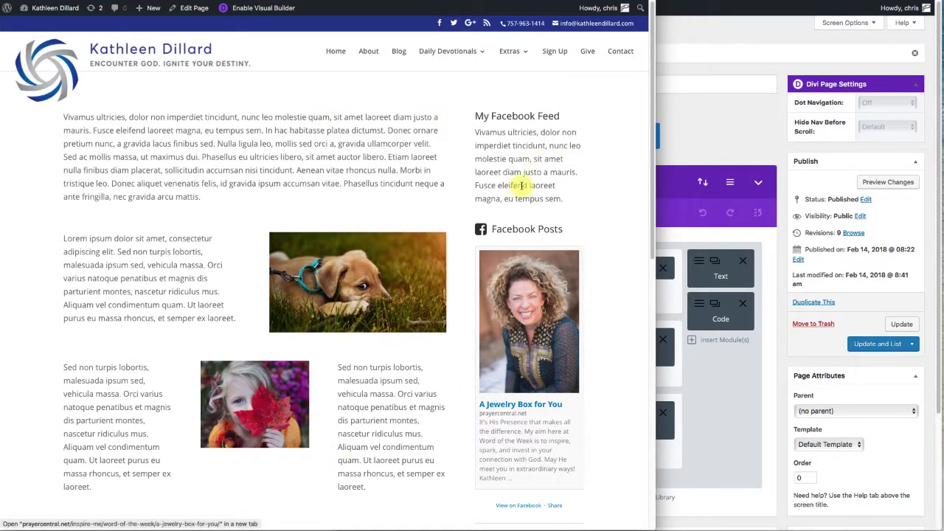
scroll(526, 188, "down", 5)
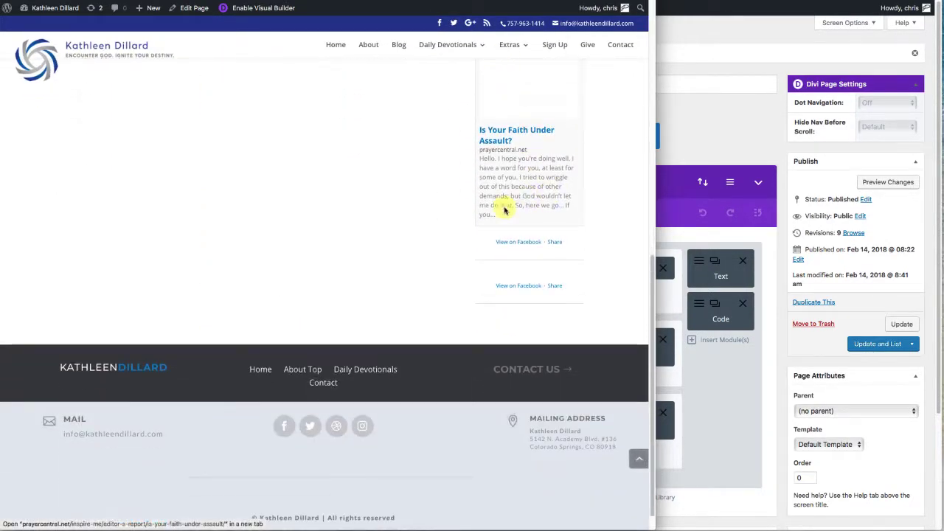
scroll(308, 172, "up", 3)
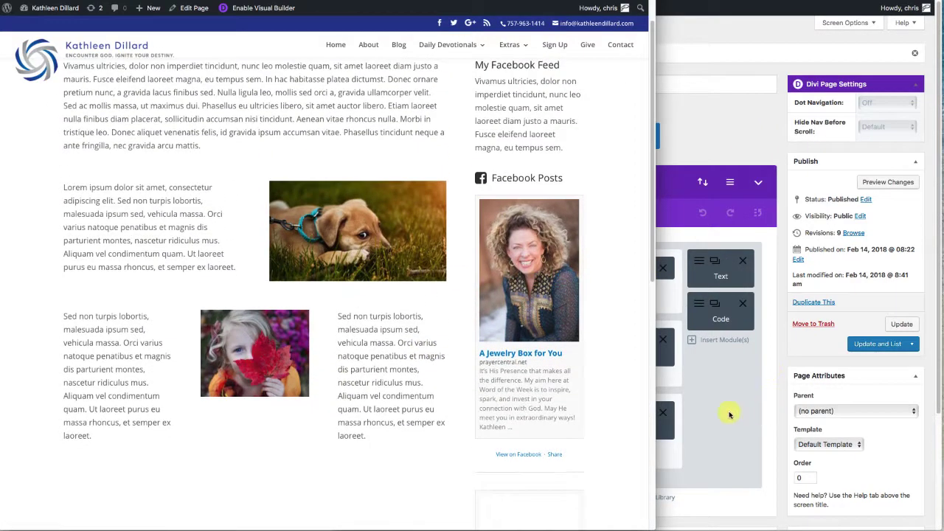
left_click(727, 411)
scroll(591, 306, "down", 3)
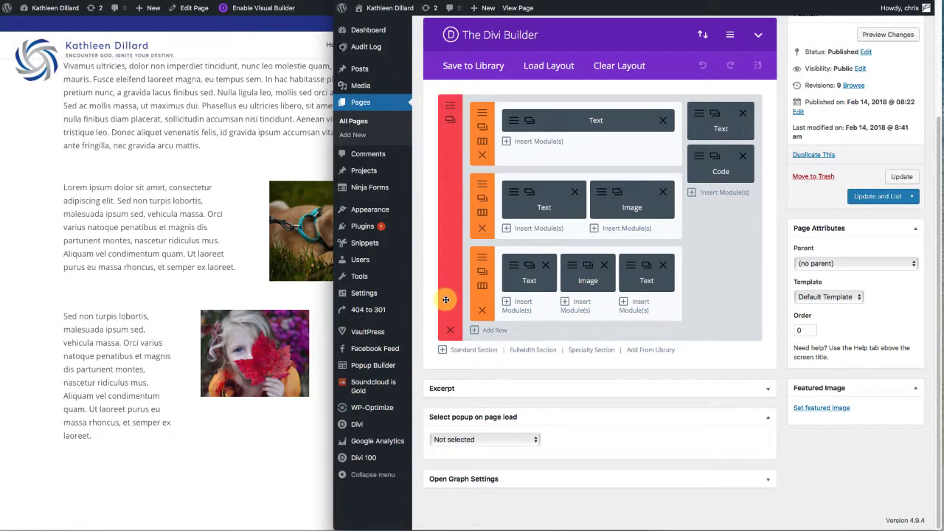
Delete the My Facebook Feed Text module from the sidebar and update the page
left_click(144, 245)
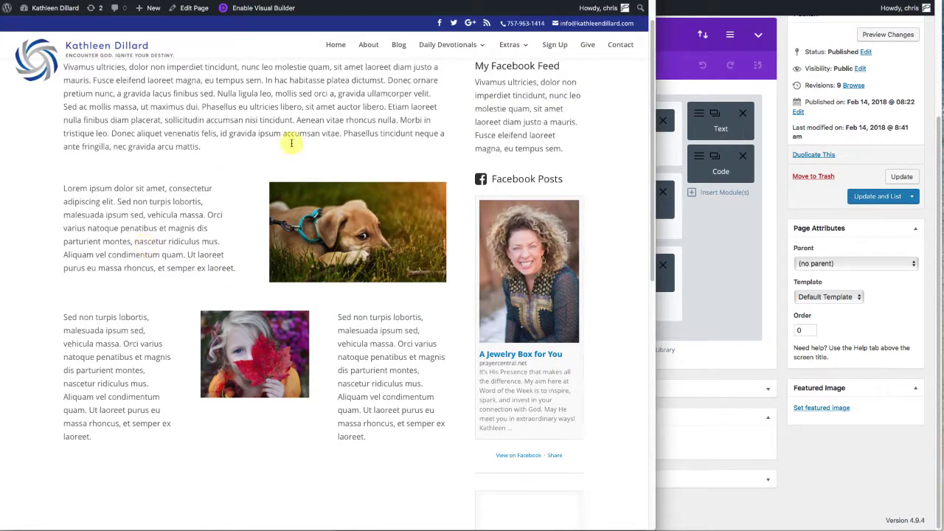
left_click(722, 281)
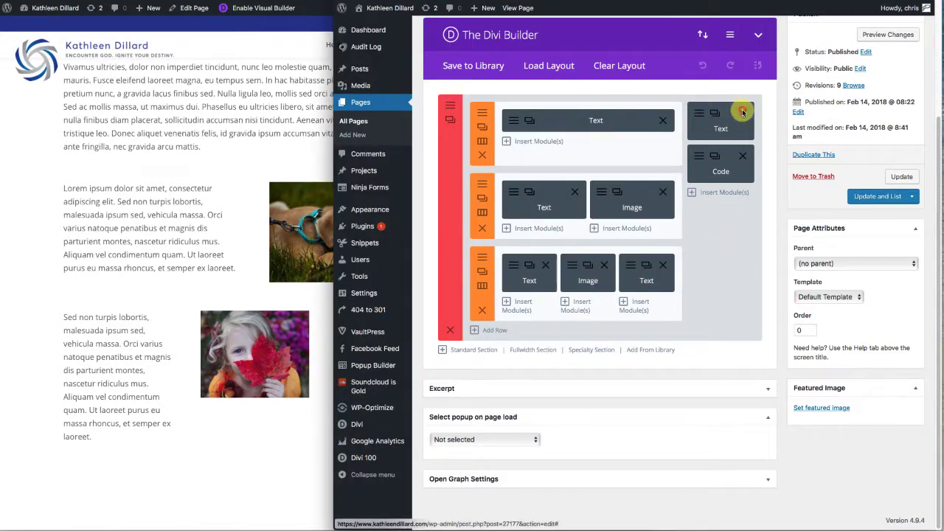
left_click(742, 113)
left_click(903, 177)
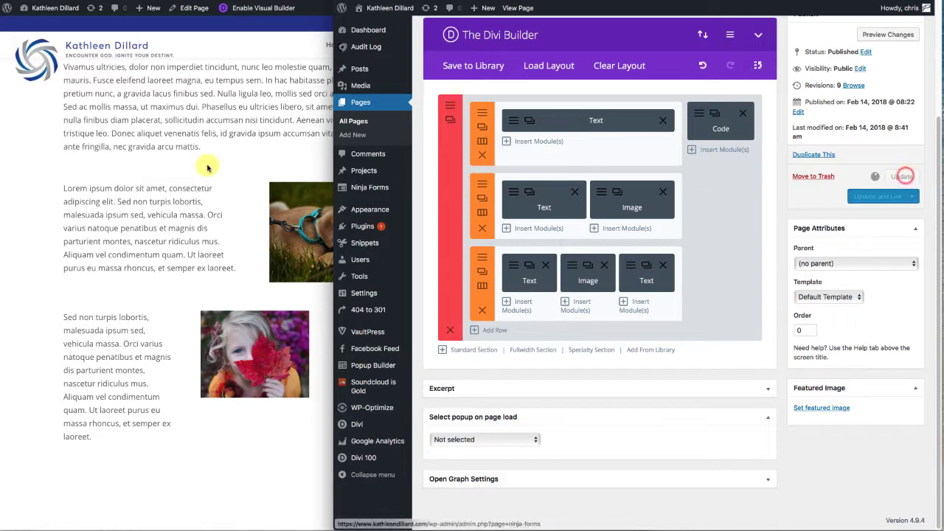
Reload the live Test page and scroll down to confirm the module is gone
left_click(156, 158)
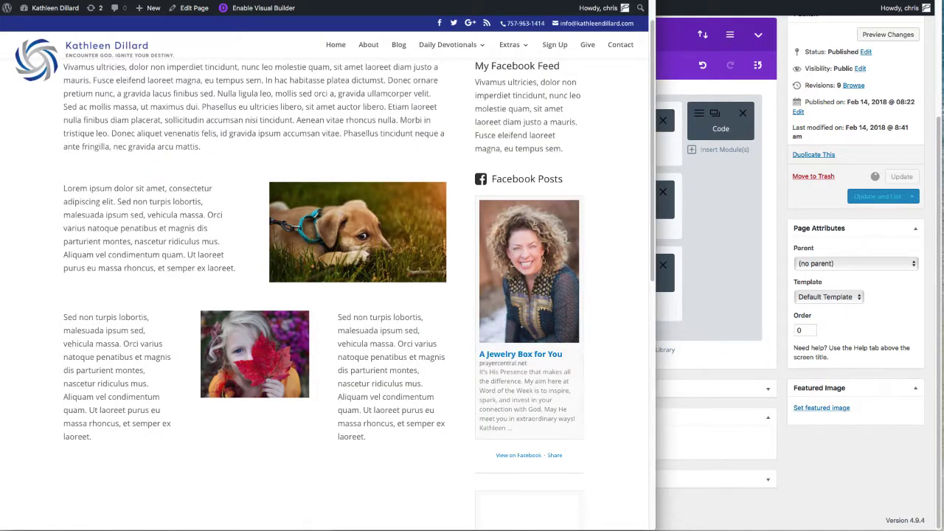
key("super+r")
scroll(362, 139, "down", 3)
scroll(362, 139, "down", 2)
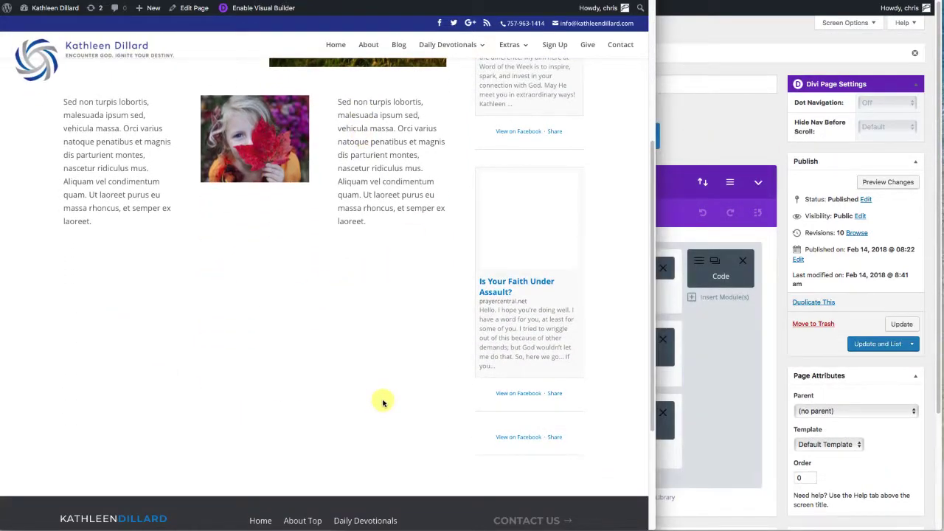
Add a new one-column full-width row at the bottom of the section
left_click(727, 131)
scroll(666, 383, "down", 3)
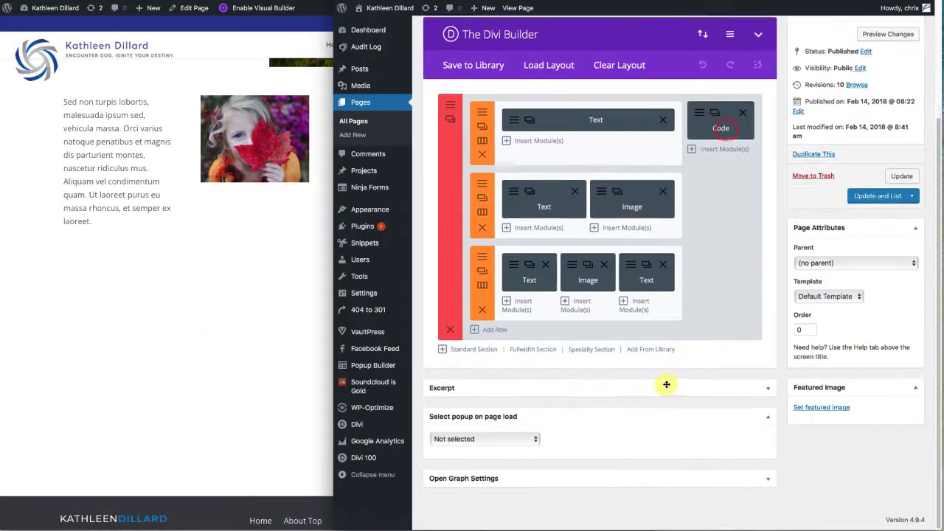
left_click(494, 329)
left_click(495, 162)
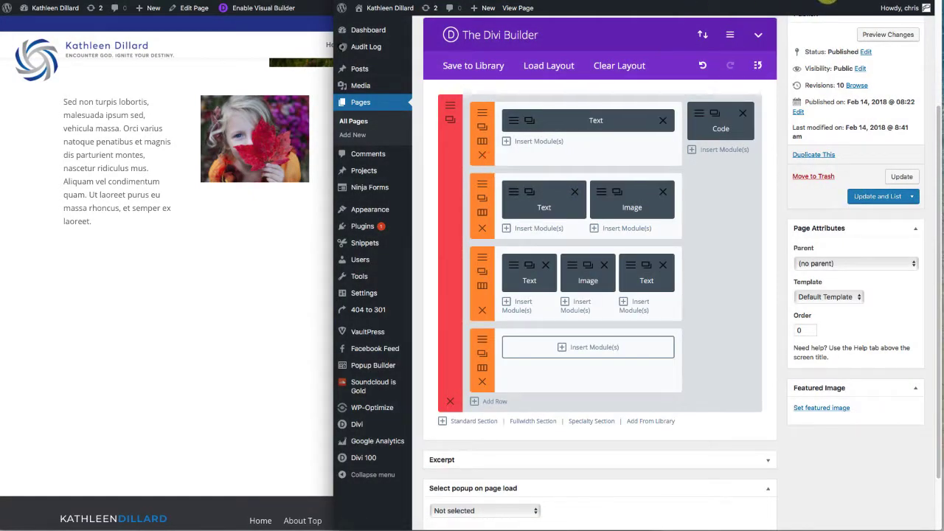
Copy the first four lorem paragraphs from the Lorem Ipsum generator
key("super+Tab")
left_click(490, 303)
left_click_drag(415, 140, 490, 353)
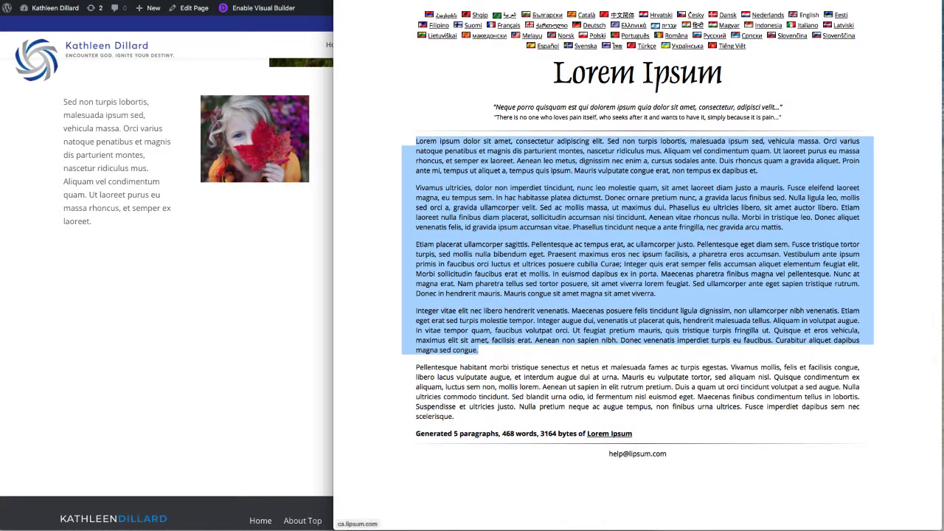
key("super+Tab")
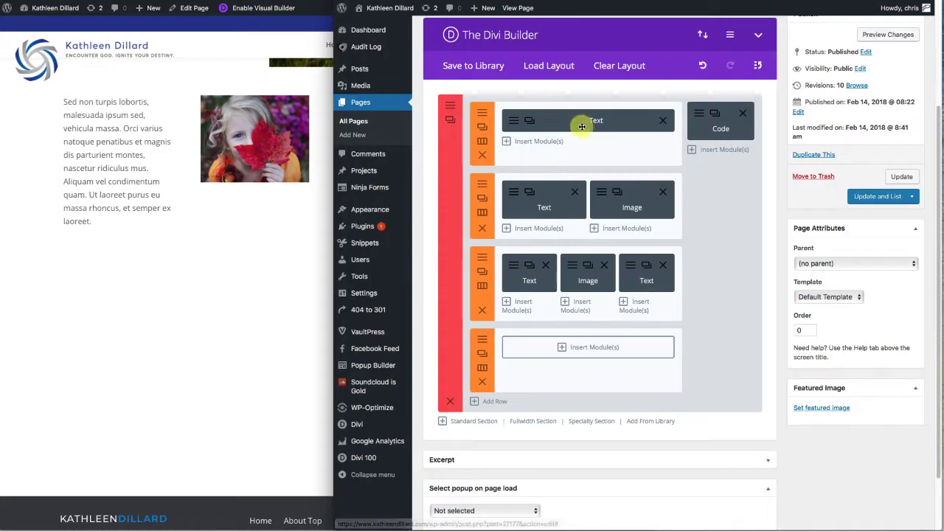
Insert a Text module in the new row, paste the four paragraphs, save, and update the page
left_click(562, 348)
scroll(554, 337, "down", 5)
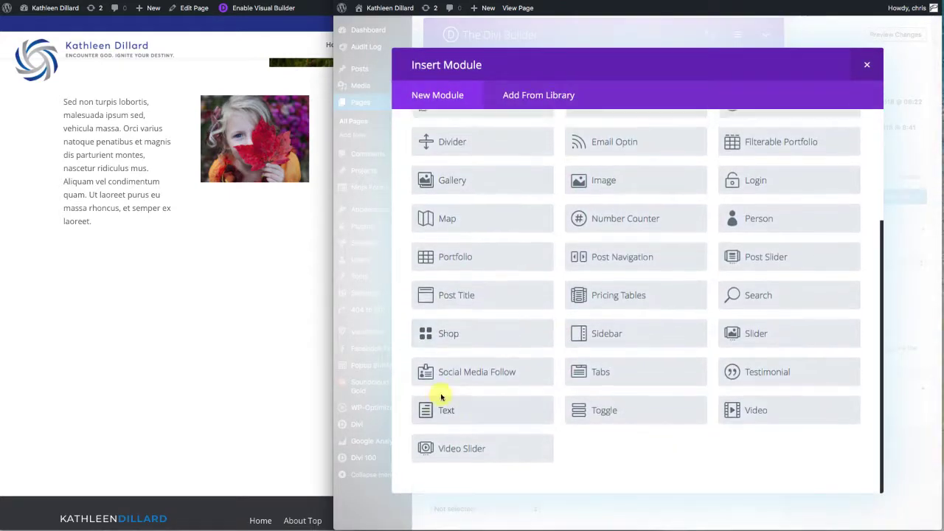
left_click(446, 410)
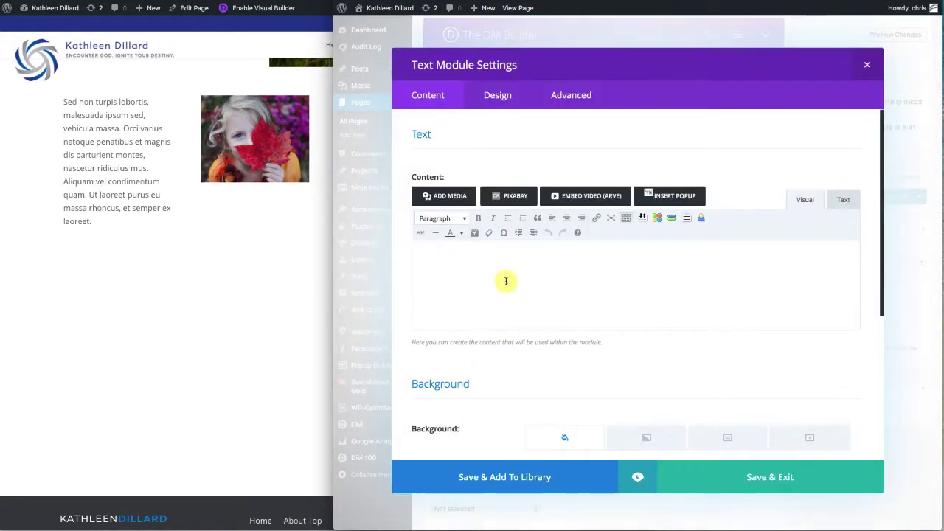
key("super+v")
left_click(769, 478)
left_click(902, 177)
left_click(185, 277)
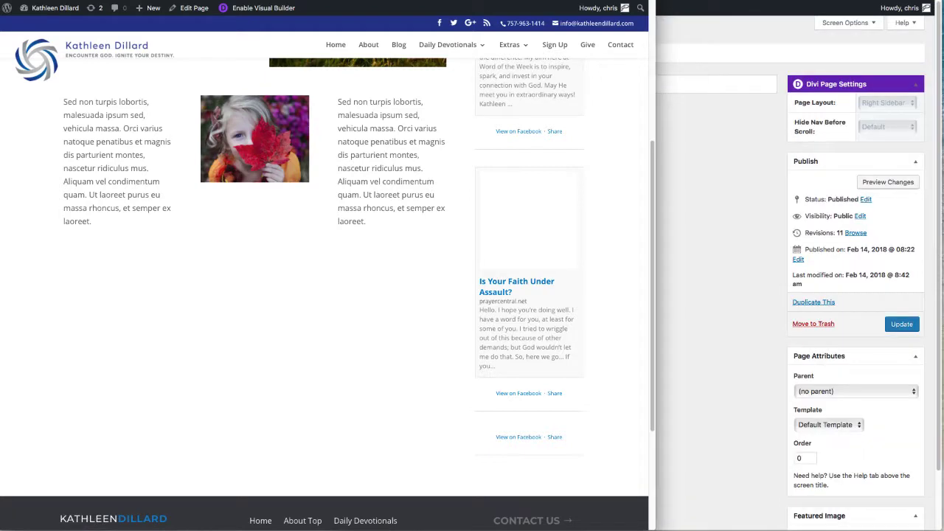
Scroll the live page to review the new lorem paragraphs, then return to the Divi editor
scroll(329, 293, "down", 3)
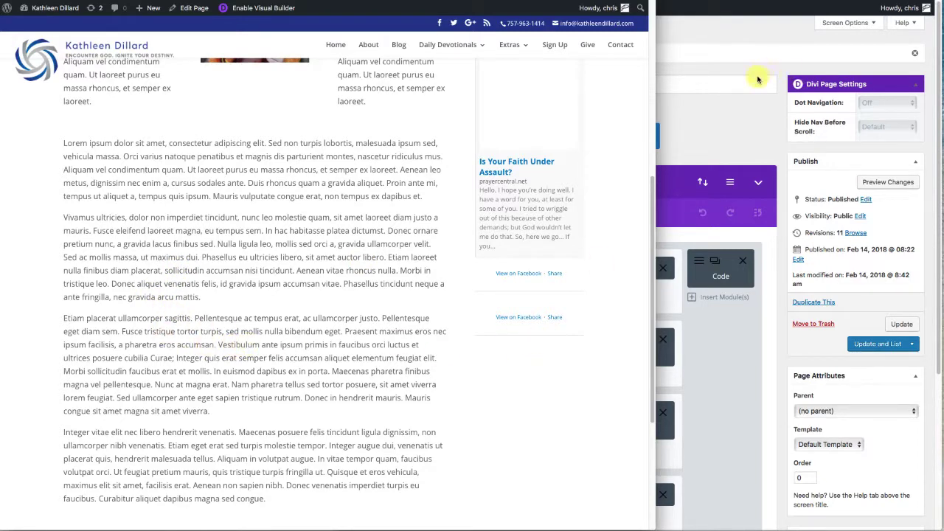
left_click(745, 118)
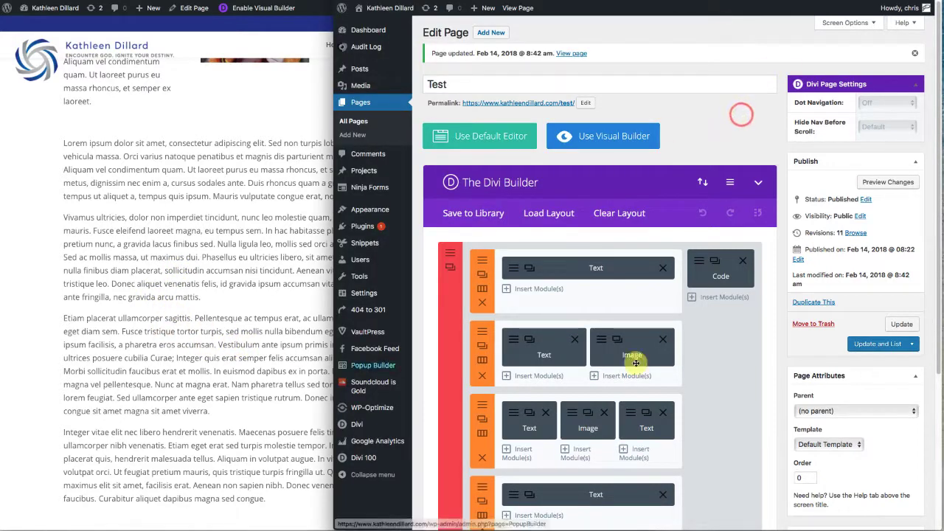
In the bottom Text module, delete everything from 'Integer quis erat' onward and save
scroll(590, 383, "down", 3)
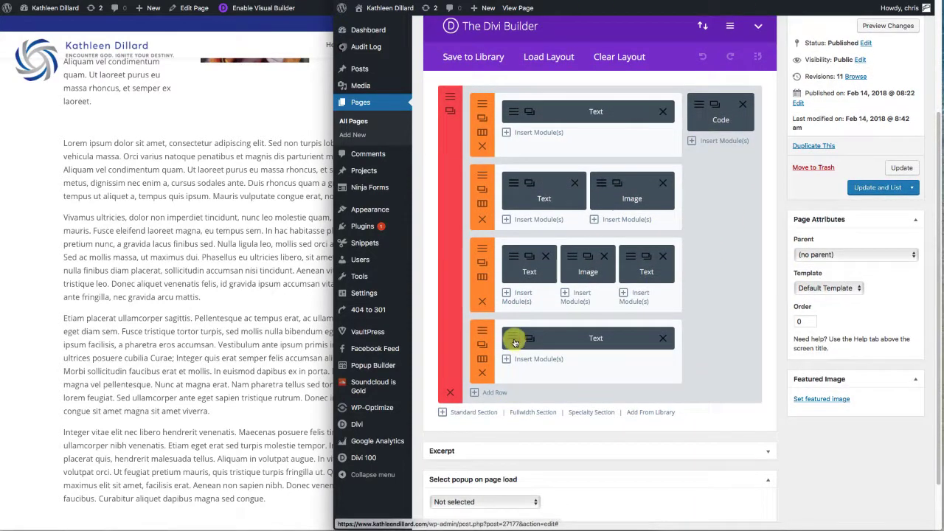
left_click(514, 340)
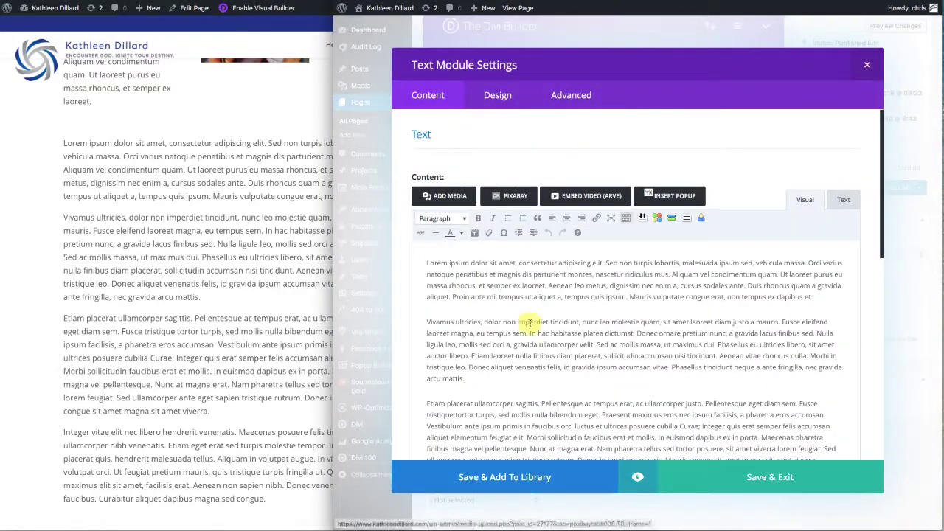
scroll(566, 397, "down", 1)
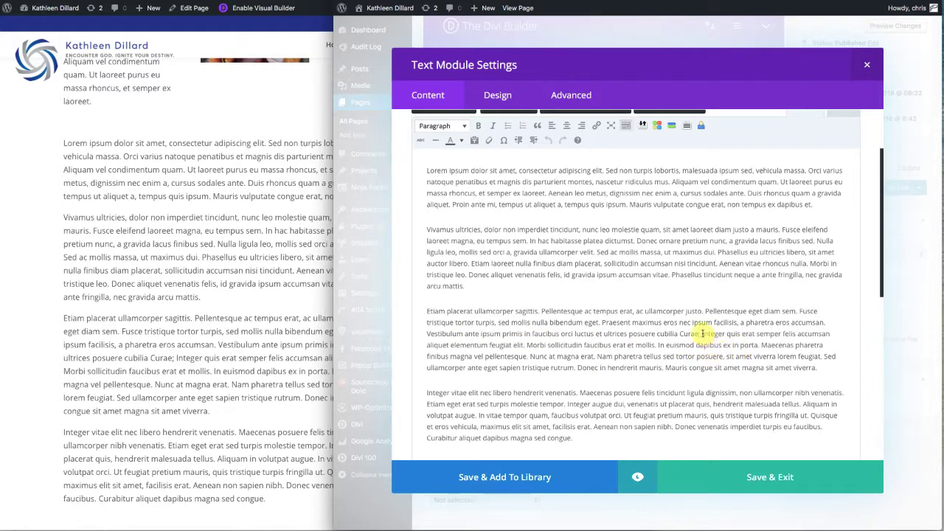
left_click_drag(702, 333, 815, 450)
key("BackSpace")
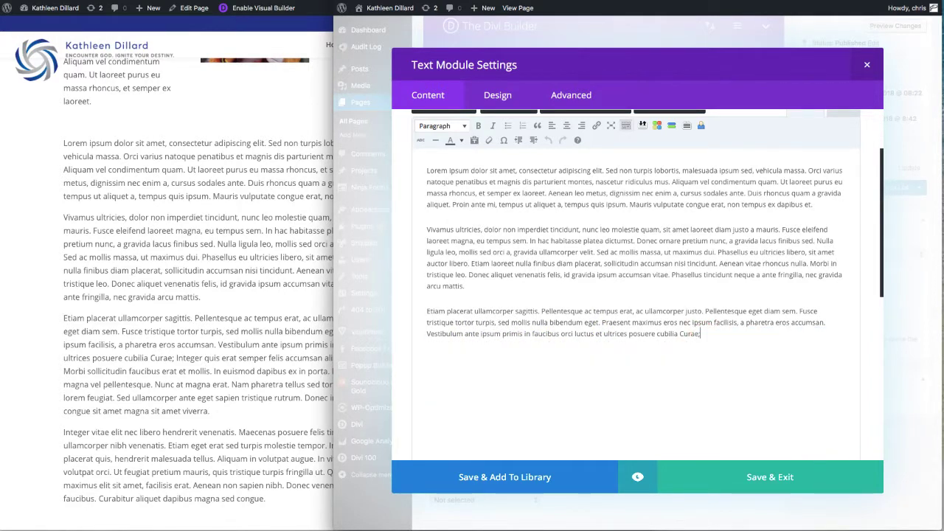
scroll(738, 332, "up", 3)
left_click(760, 476)
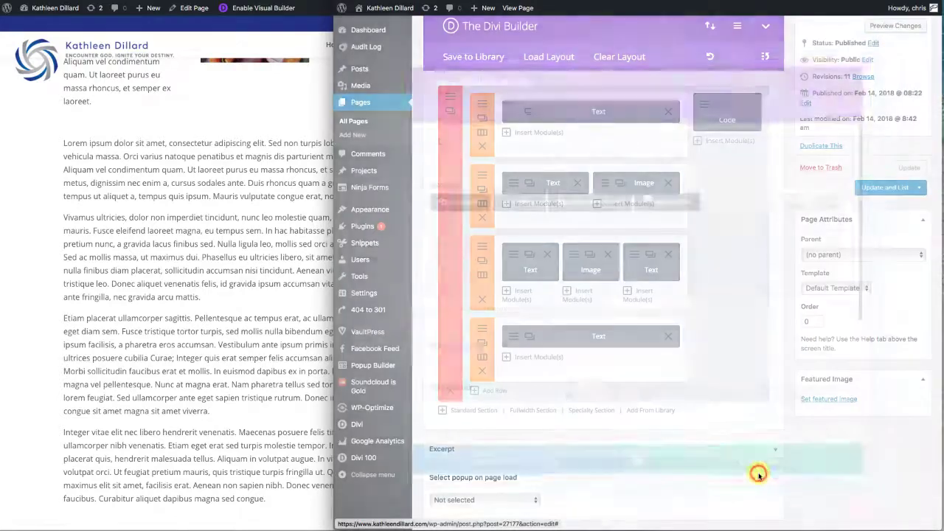
scroll(204, 316, "down", 5)
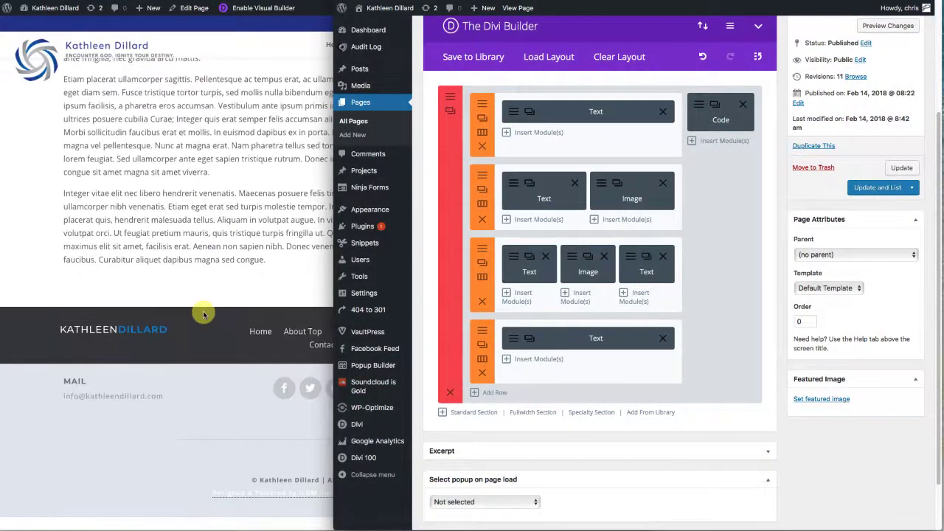
Check the live page preview, then return to the Divi Builder editor
left_click(122, 221)
scroll(408, 148, "up", 3)
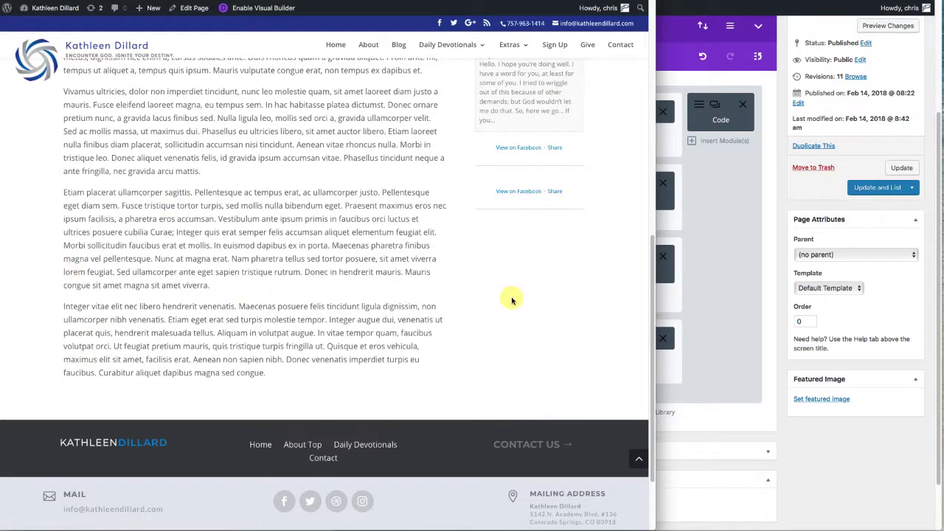
left_click(738, 309)
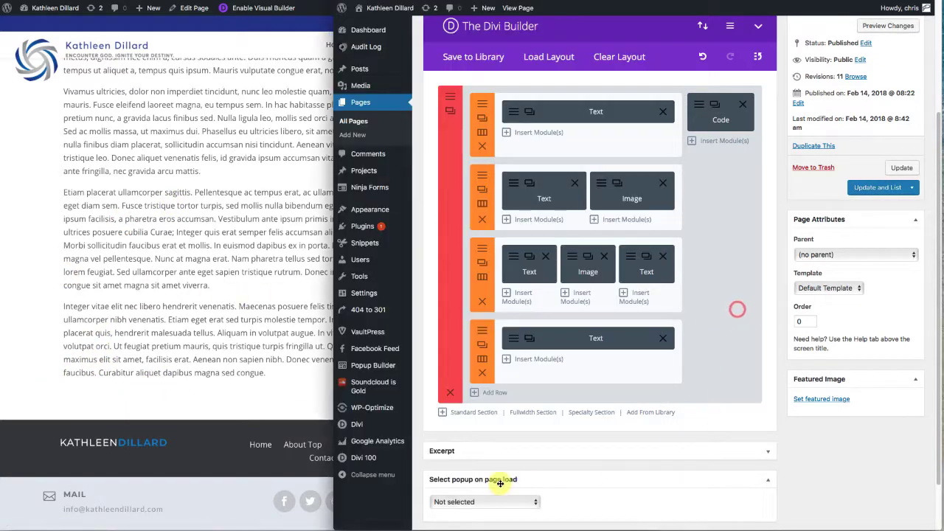
Add a standard section with one full-width column and insert a Divider module
left_click(463, 412)
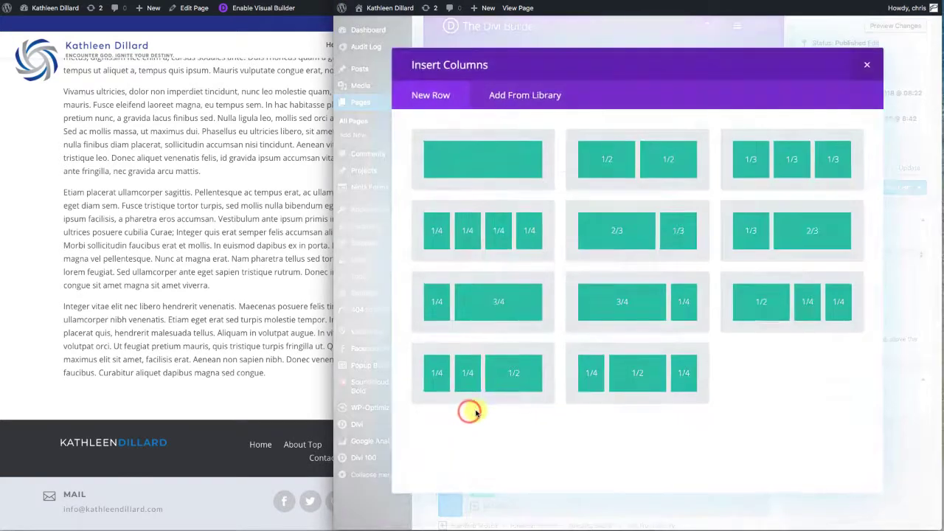
left_click(483, 156)
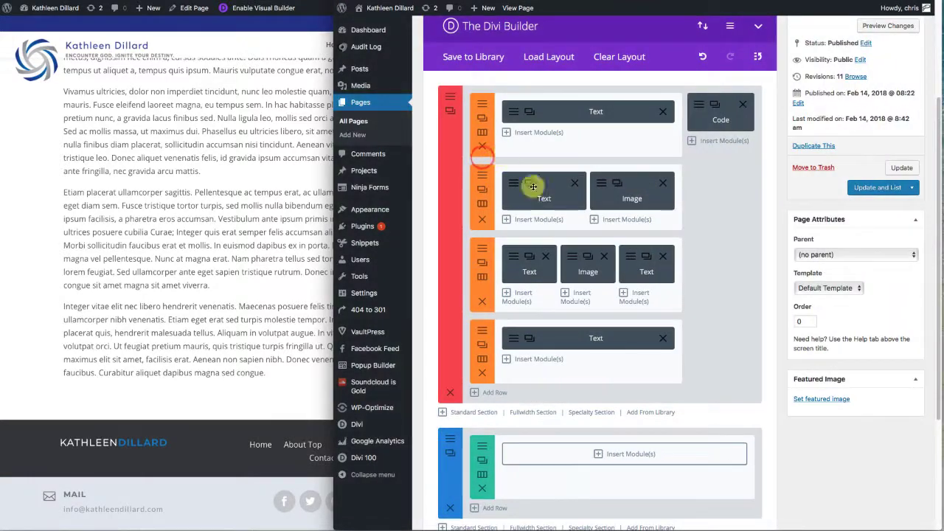
left_click(597, 453)
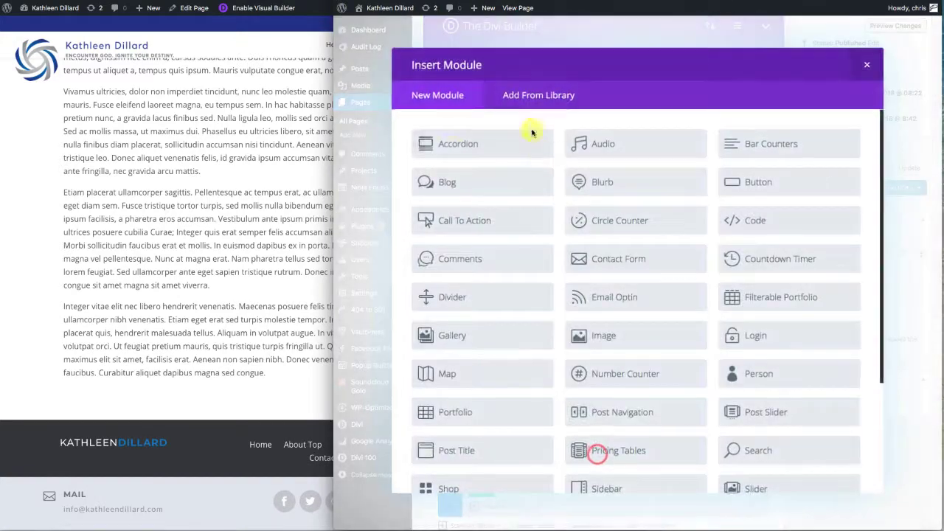
left_click(472, 295)
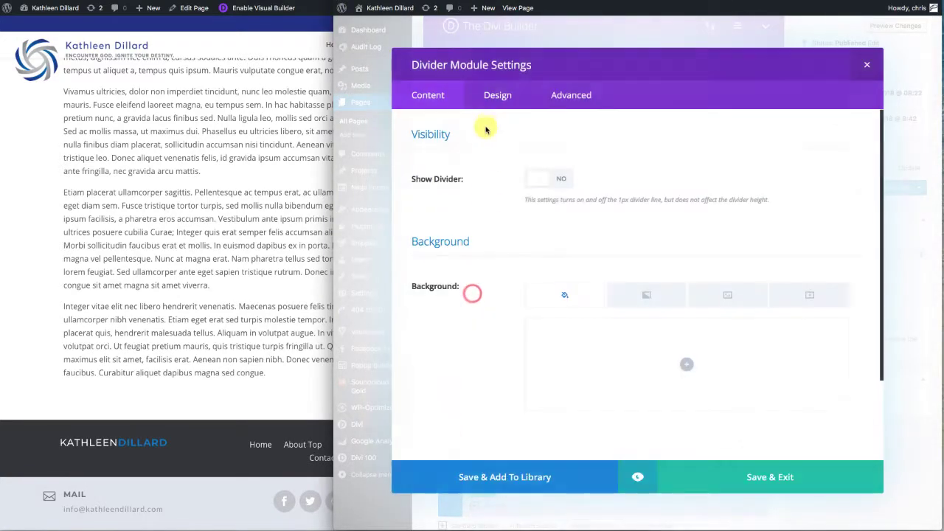
Set Show Divider to Yes, color the line dark blue #2b3990, and save
left_click(546, 180)
left_click(497, 95)
left_click(586, 181)
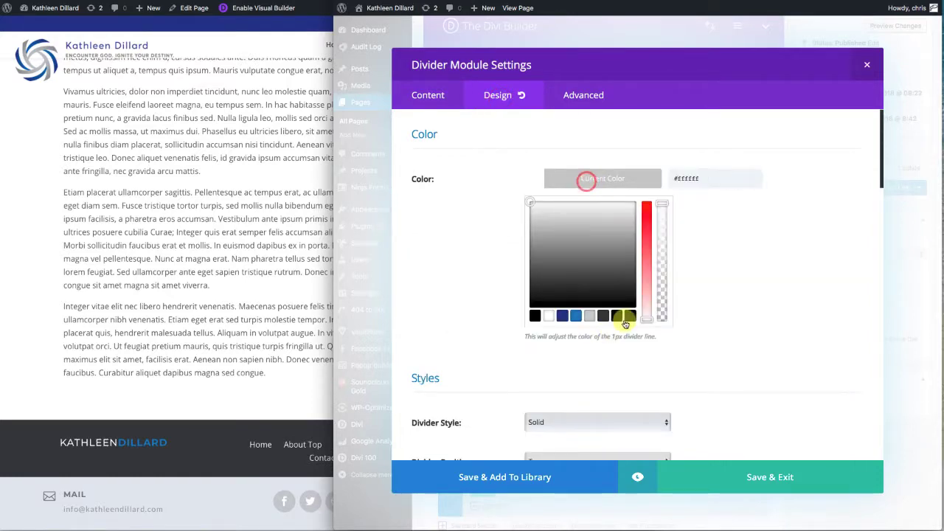
left_click(564, 317)
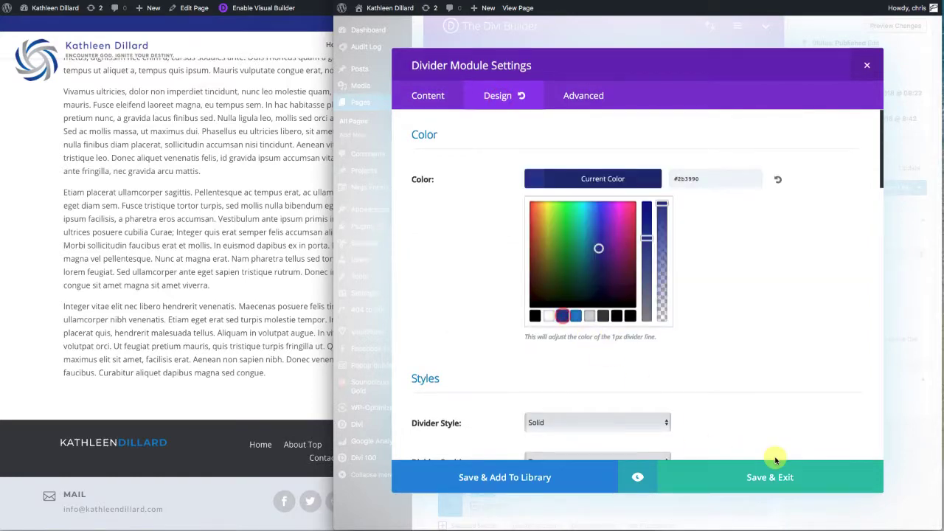
left_click(776, 478)
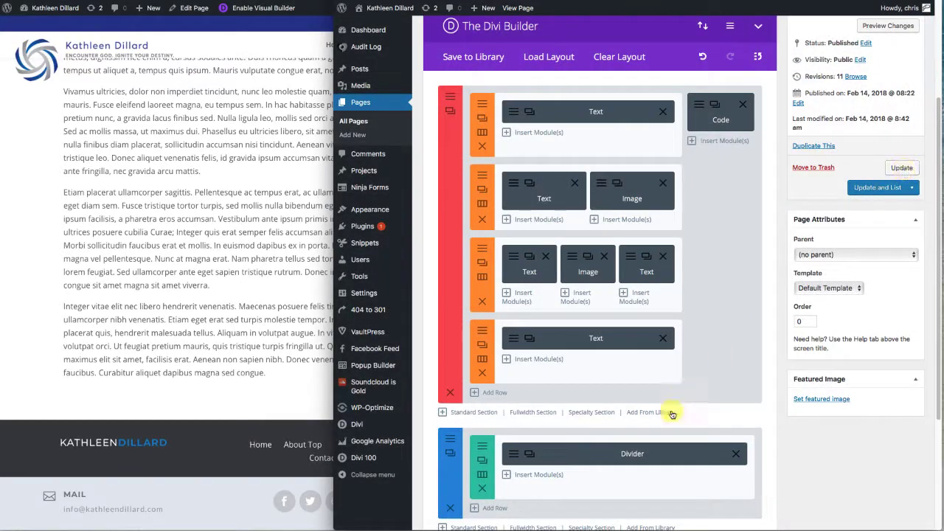
Insert a Text module under the divider, paste lorem ipsum paragraphs, save, and update the page
left_click(540, 477)
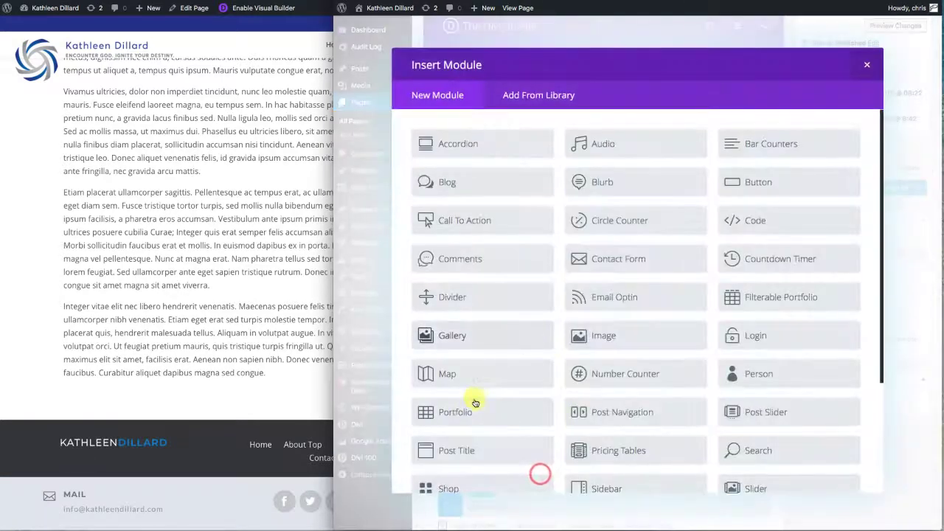
scroll(474, 401, "down", 4)
left_click(438, 406)
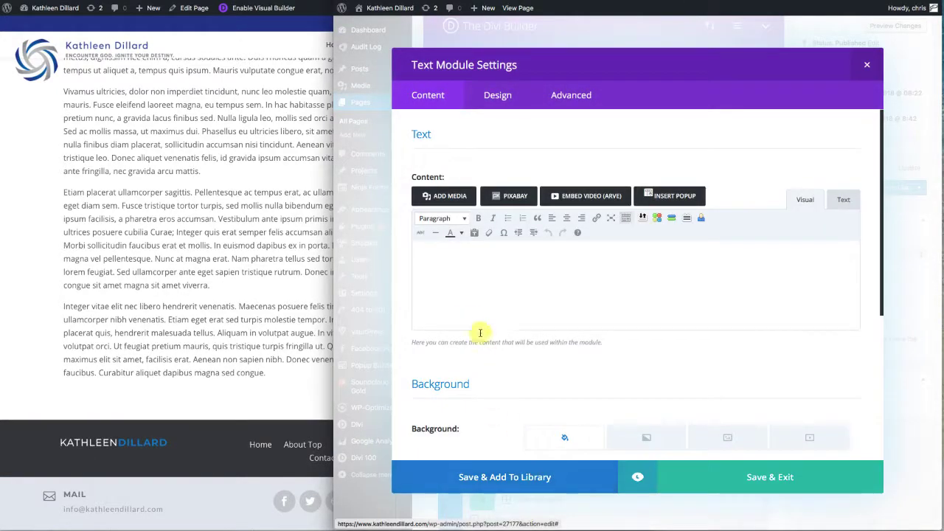
left_click(466, 307)
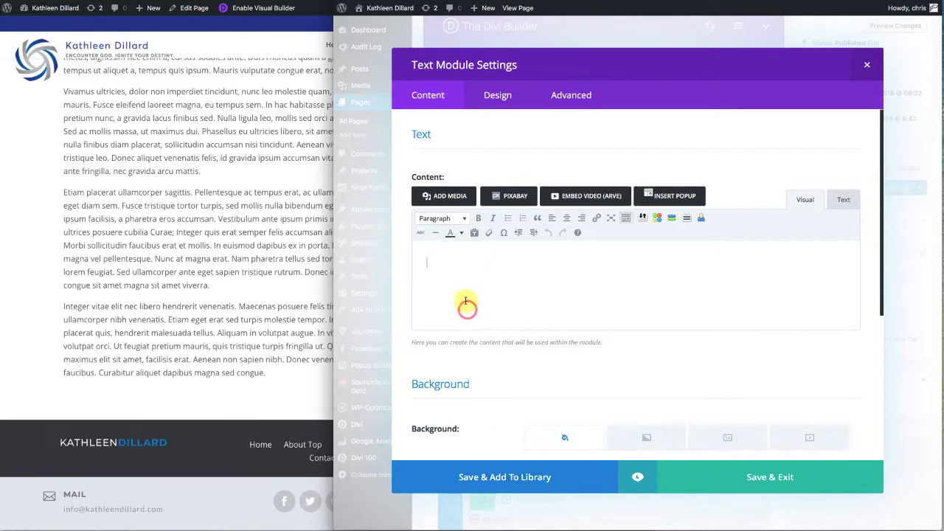
key("ctrl+v")
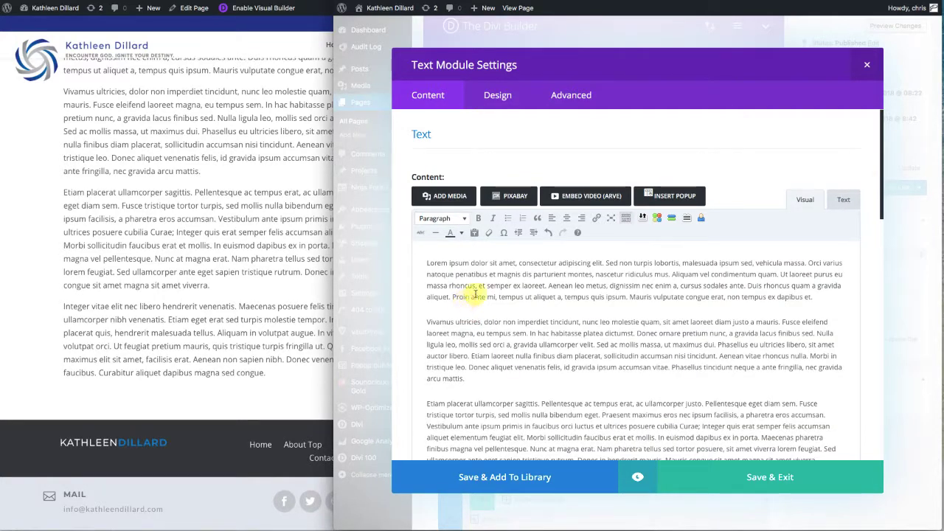
left_click(760, 477)
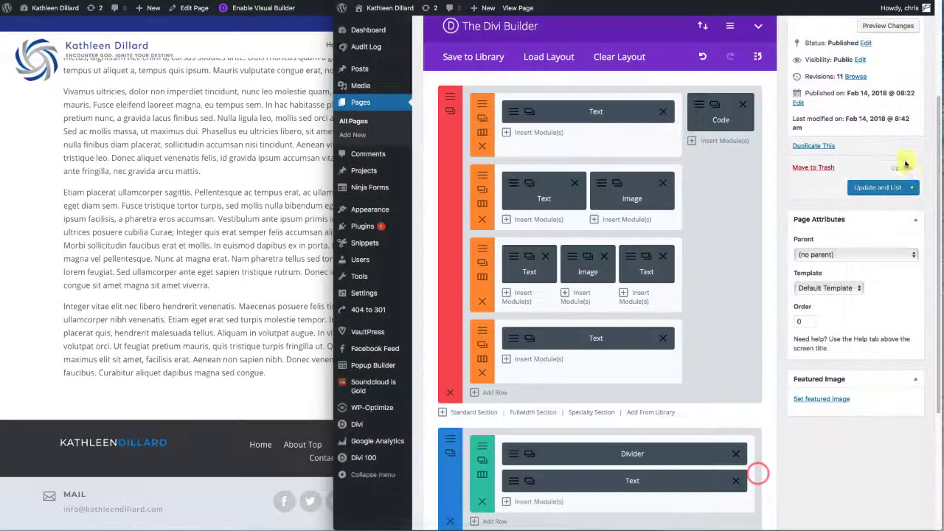
left_click(902, 168)
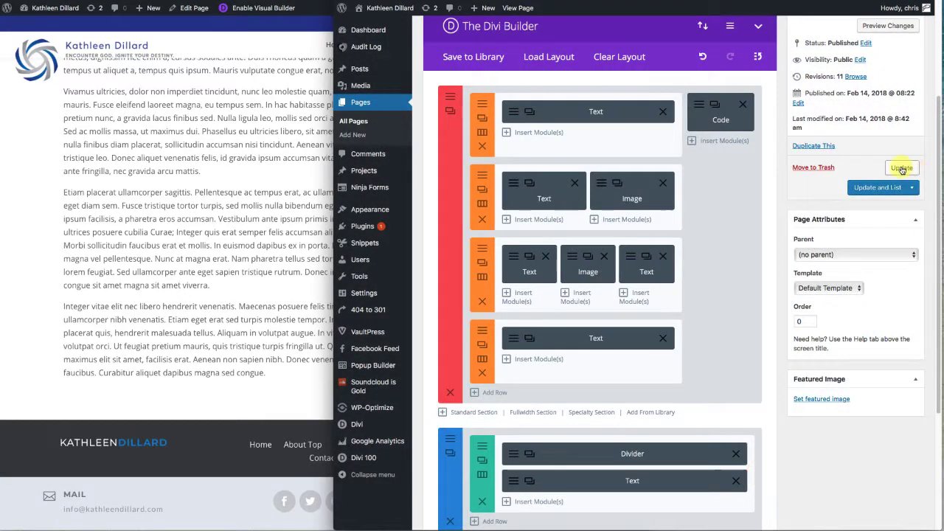
Reload the live Test page and scroll through the shortened text, blue divider and lorem ipsum text below
left_click(175, 253)
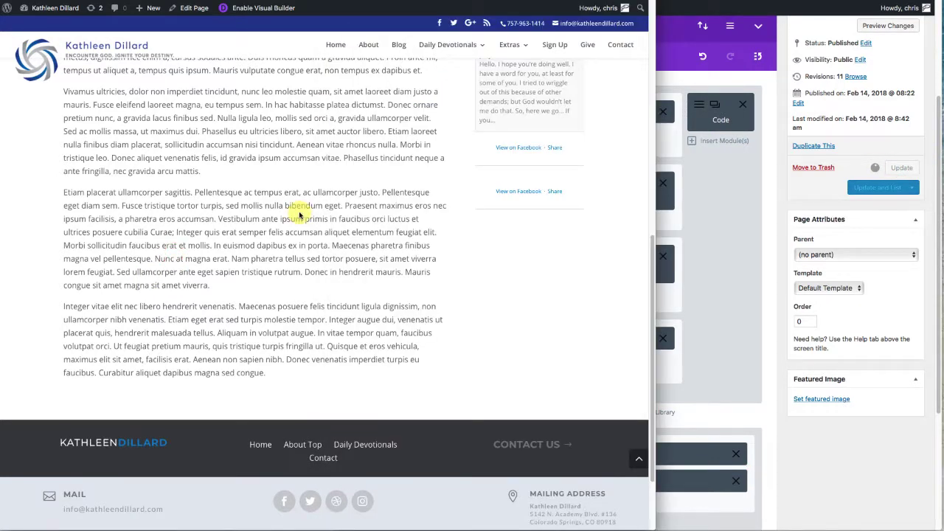
key("super+r")
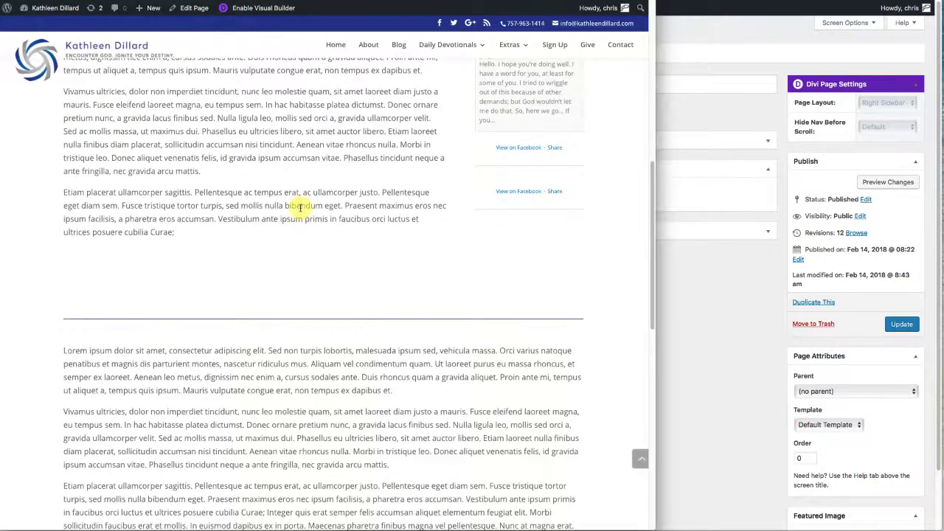
scroll(301, 208, "down", 3)
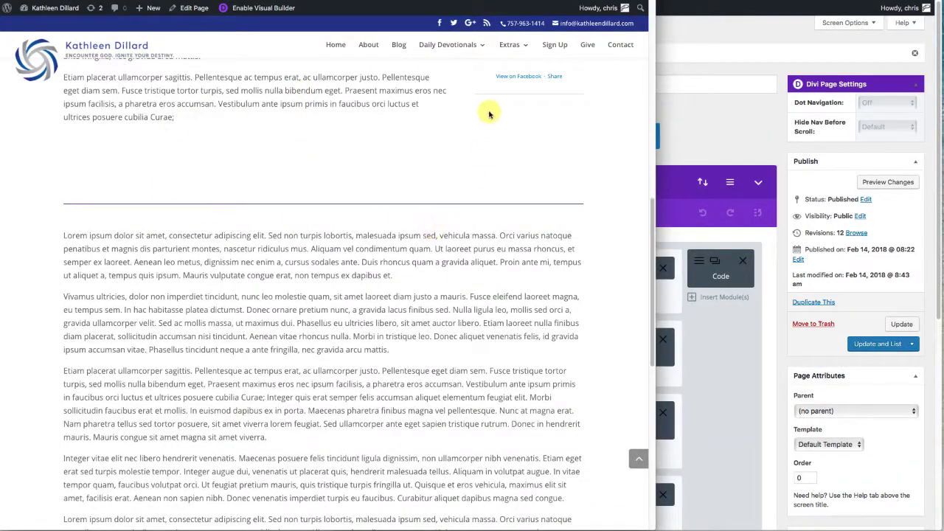
scroll(308, 106, "up", 10)
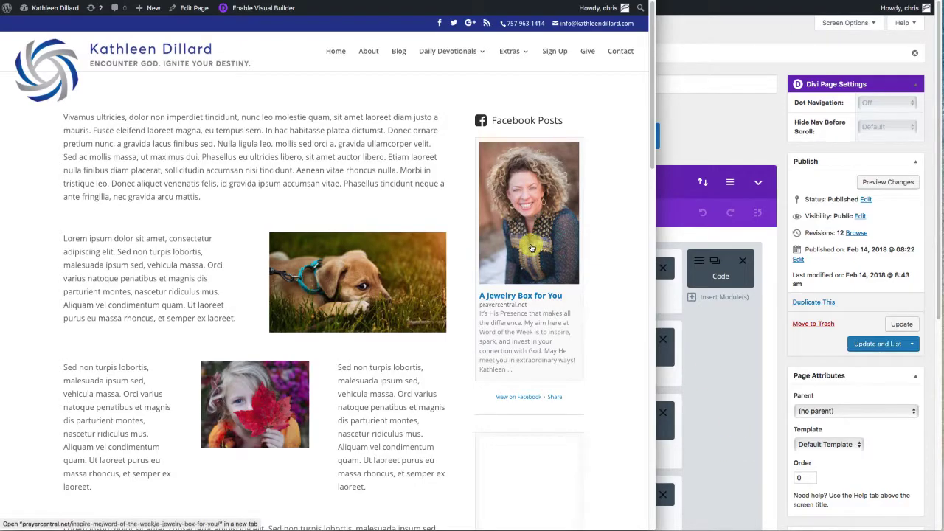
scroll(273, 252, "down", 8)
scroll(273, 252, "down", 10)
scroll(273, 252, "up", 15)
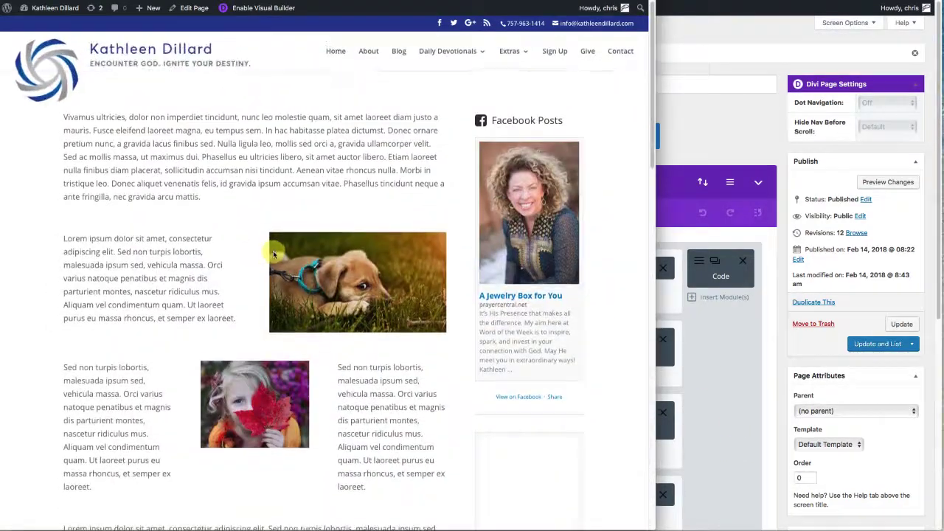